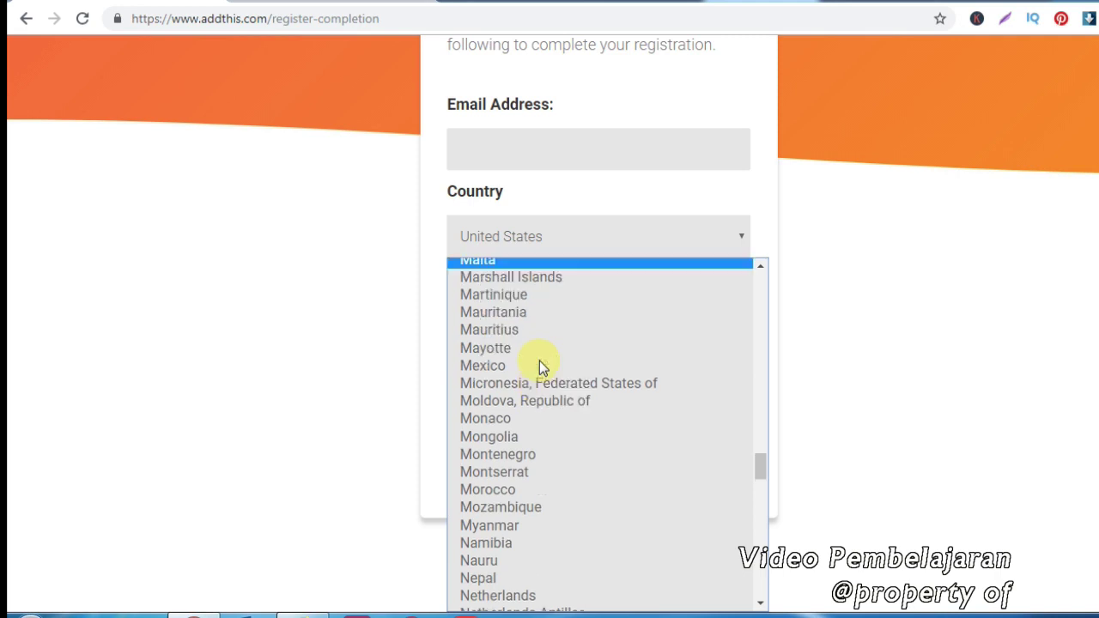
Complete the registration with the account's email address and Indonesia as the country
scroll(541, 362, up, 3)
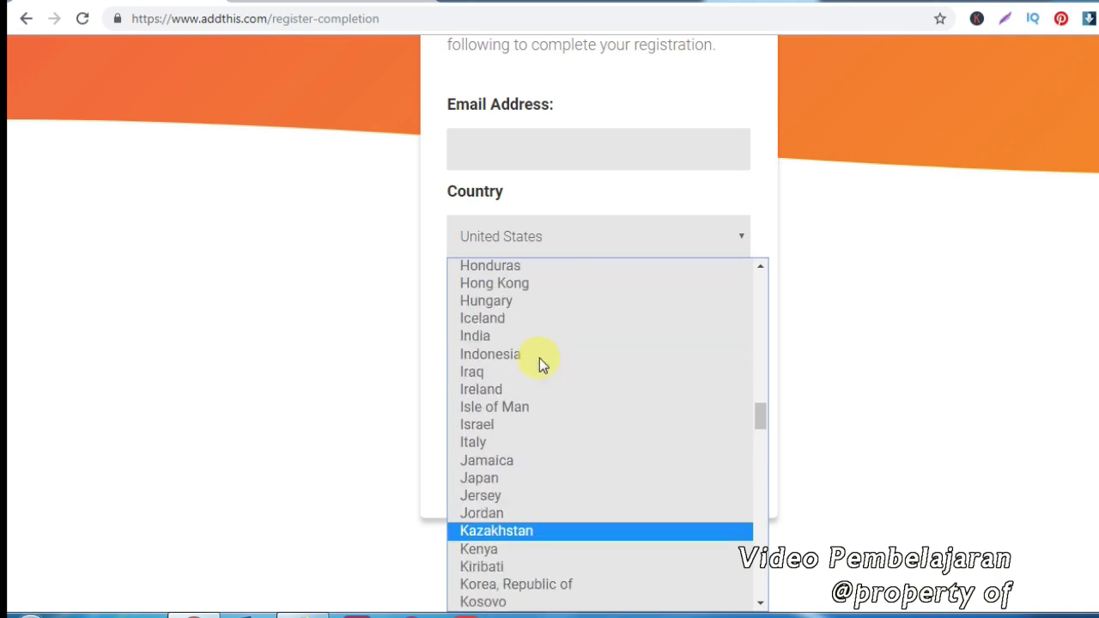
click(519, 356)
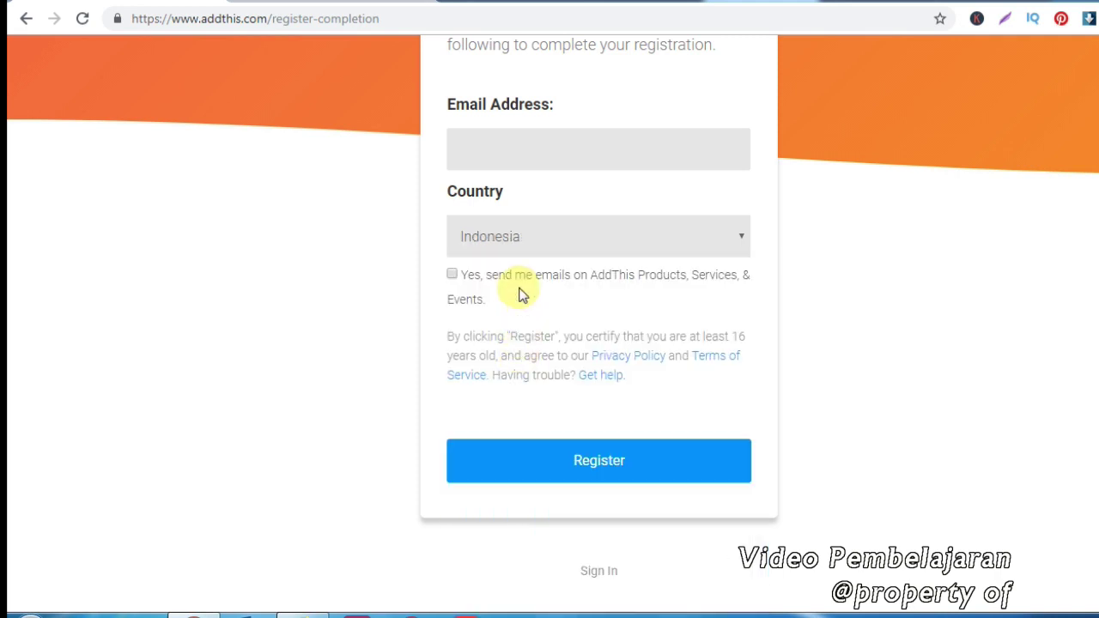
click(521, 157)
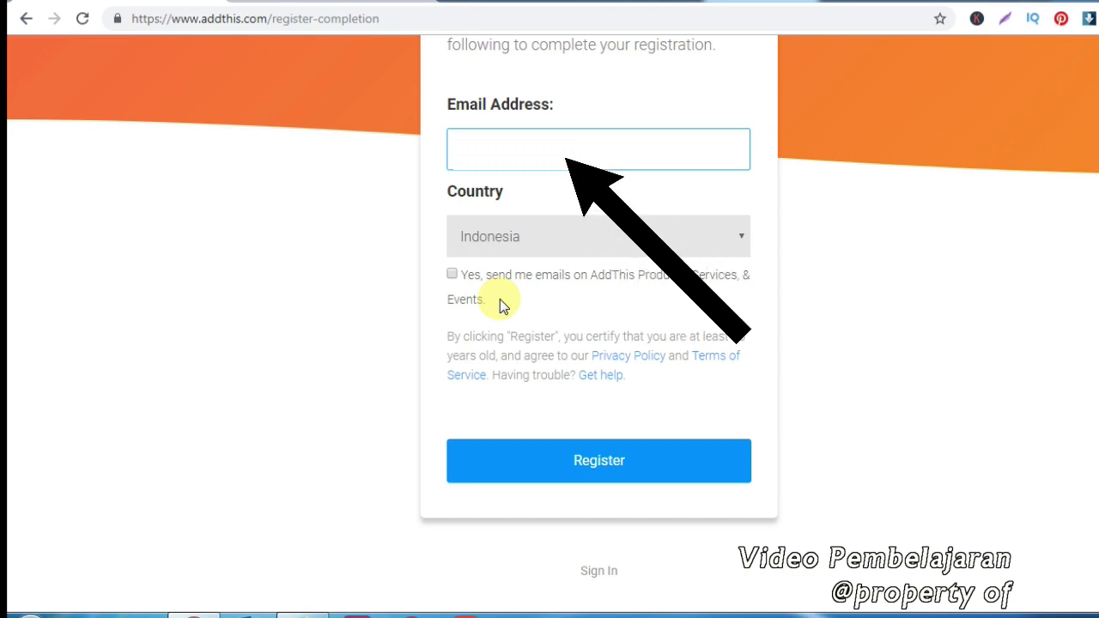
text(mail.c)
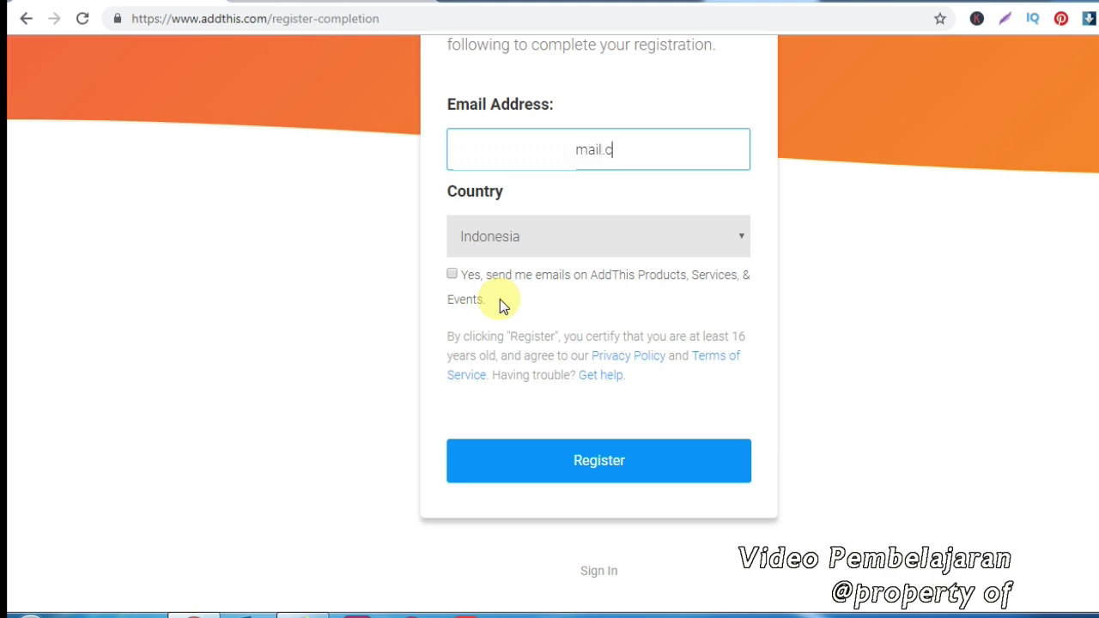
text(om)
click(582, 462)
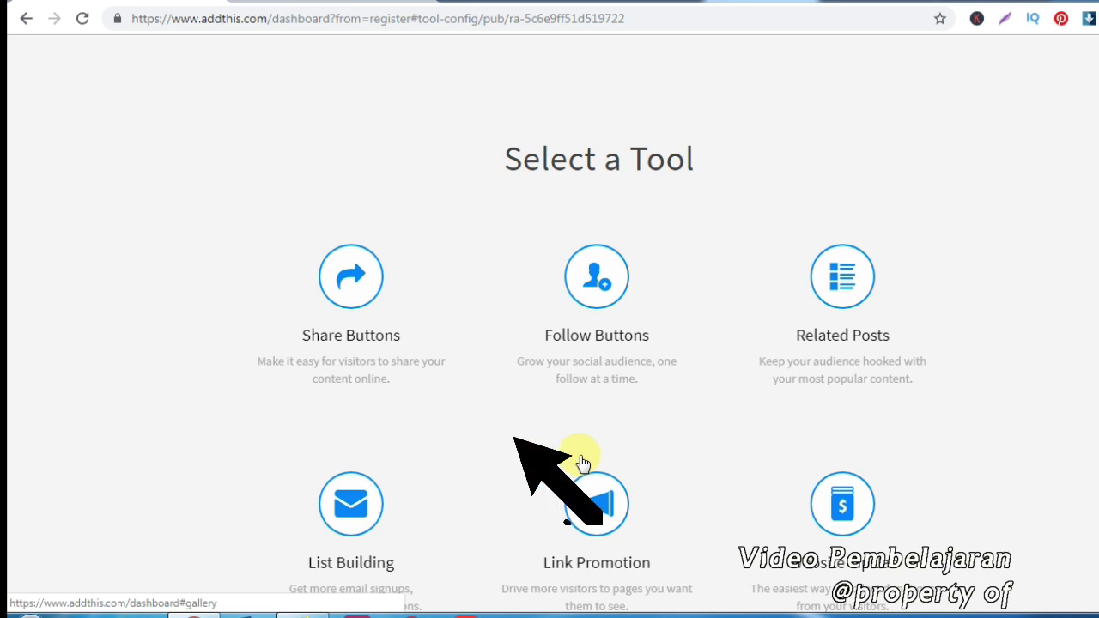
Choose Share Buttons as the tool and preview its Inline type
click(352, 286)
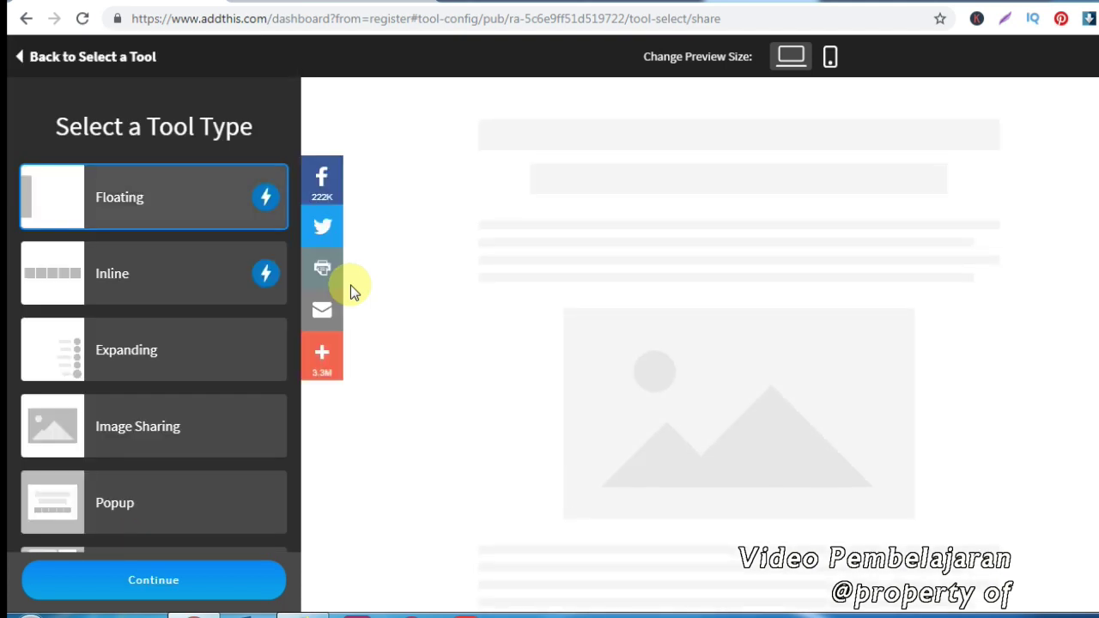
click(133, 281)
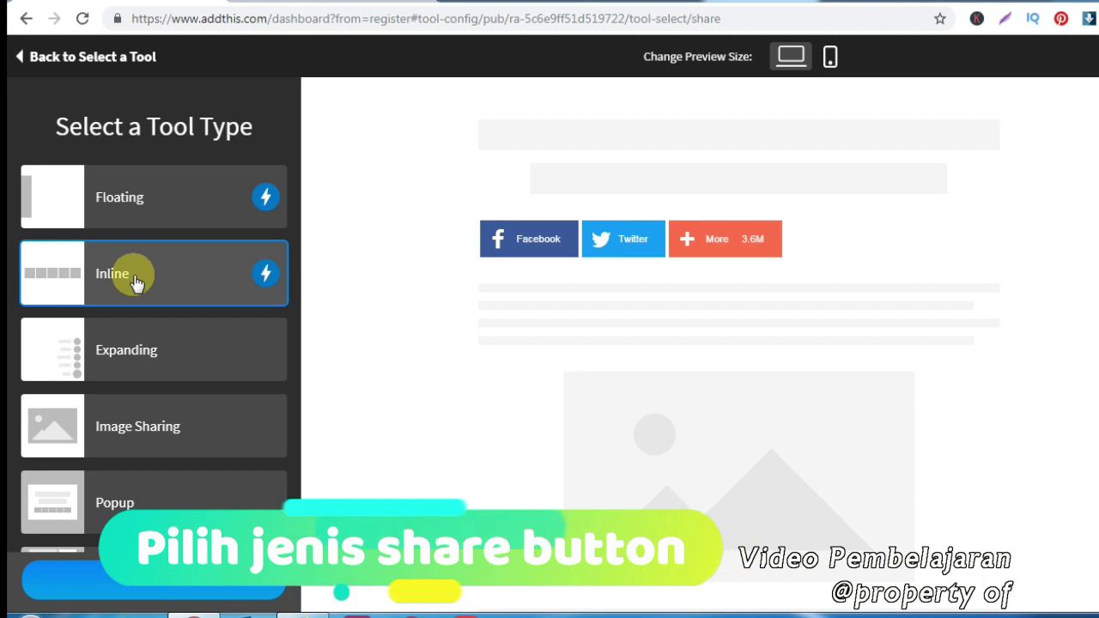
Preview the Popup, Image Sharing, Expanding and Banner share button types
scroll(203, 390, down, 2)
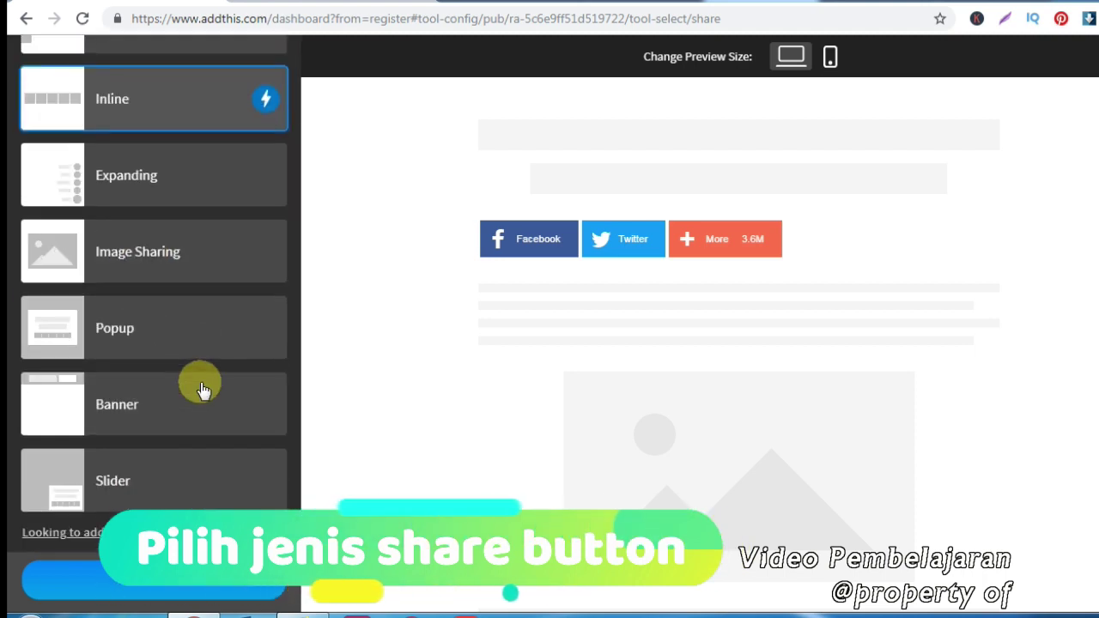
scroll(197, 386, down, 1)
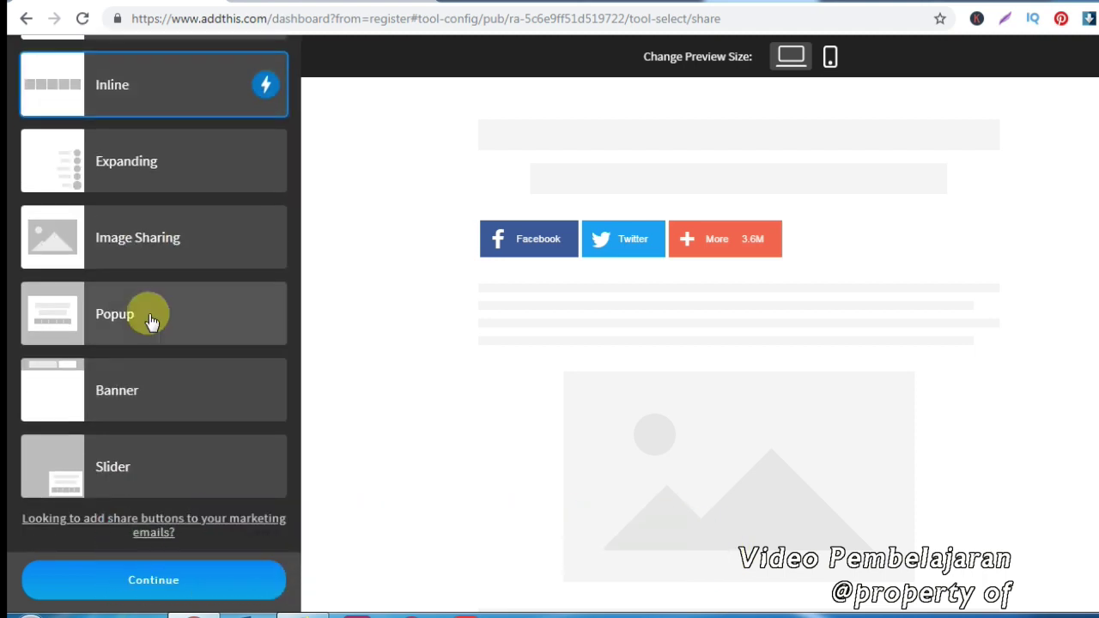
click(152, 322)
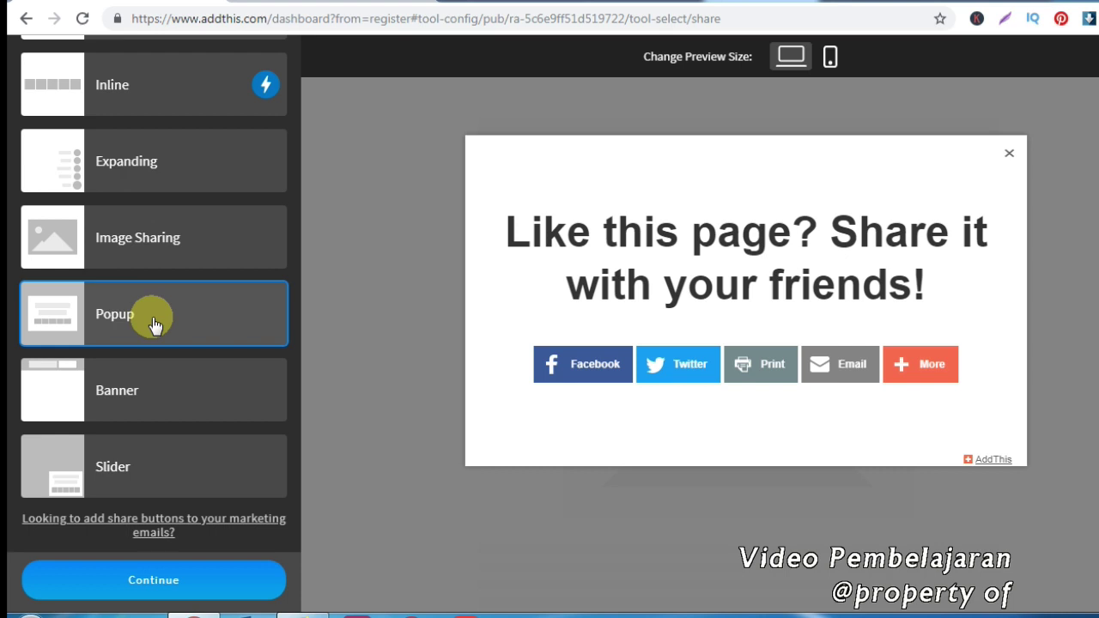
click(140, 255)
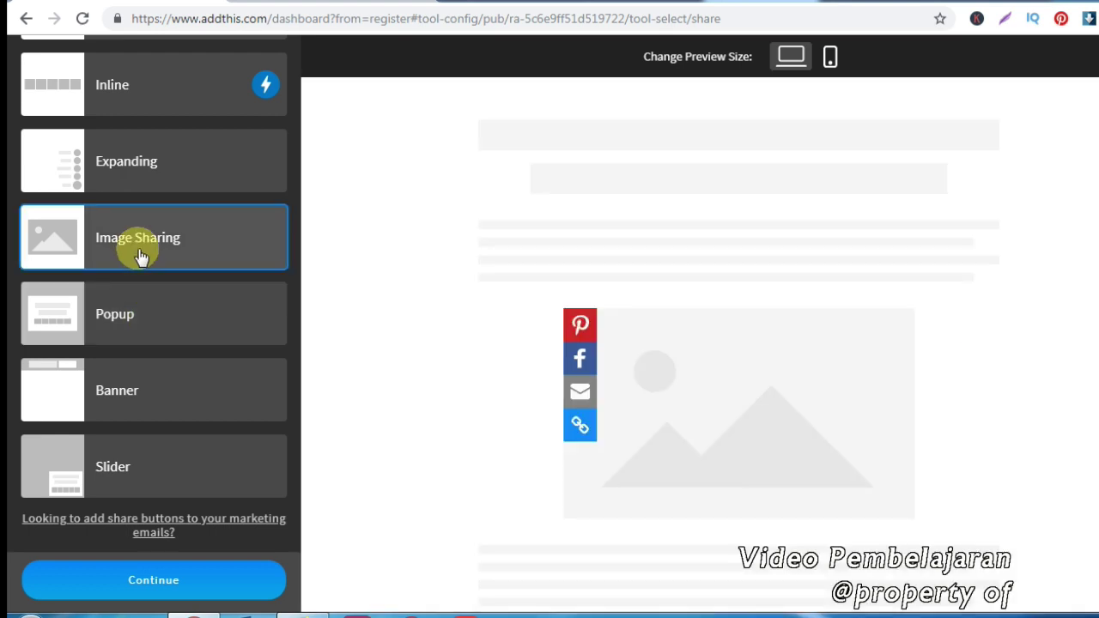
click(147, 165)
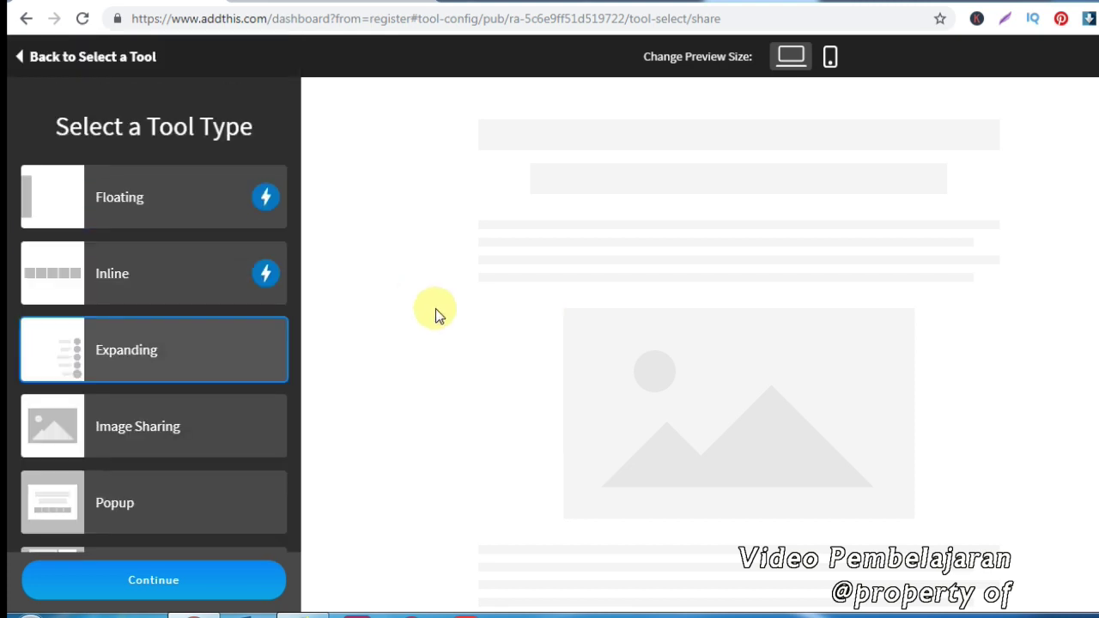
scroll(172, 429, down, 2)
click(154, 392)
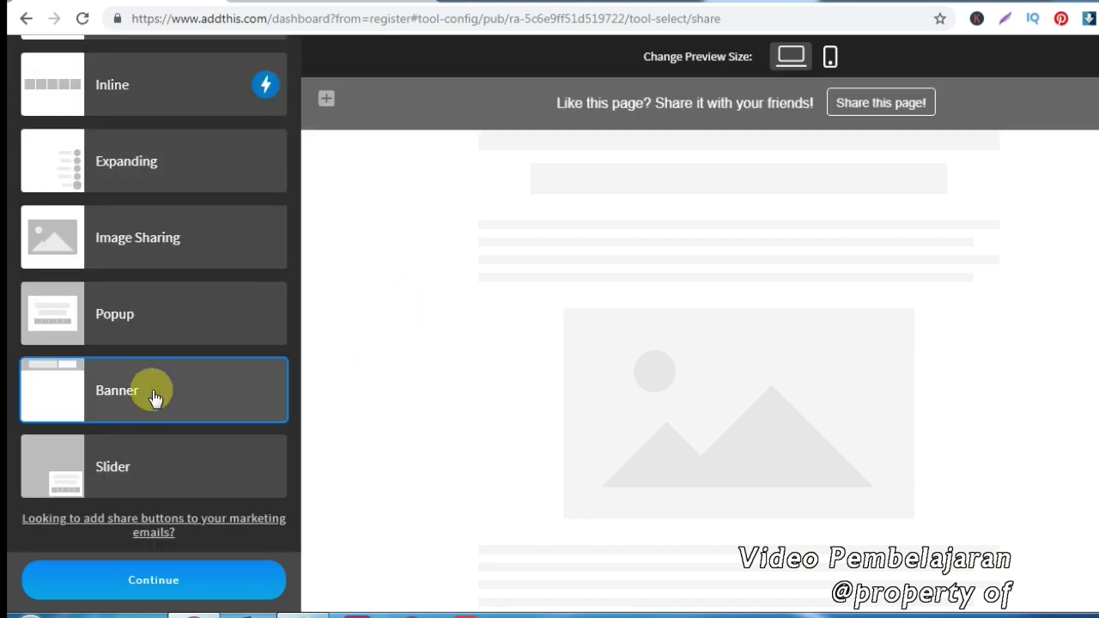
Continue with the Inline tool type and set its sharing services to Selected by You
click(163, 101)
click(177, 589)
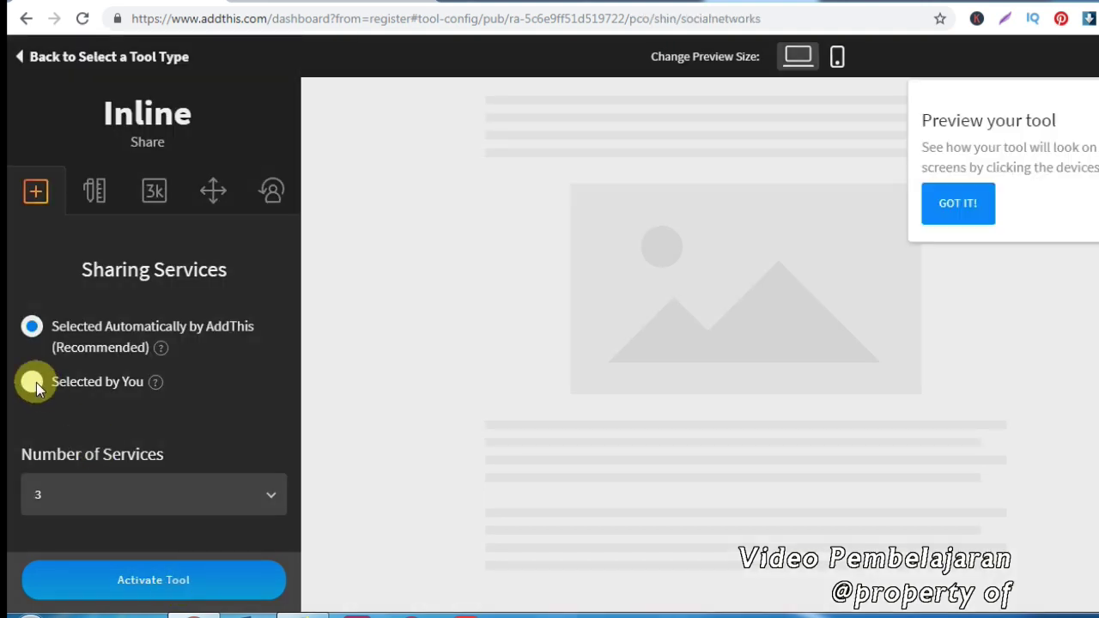
click(35, 382)
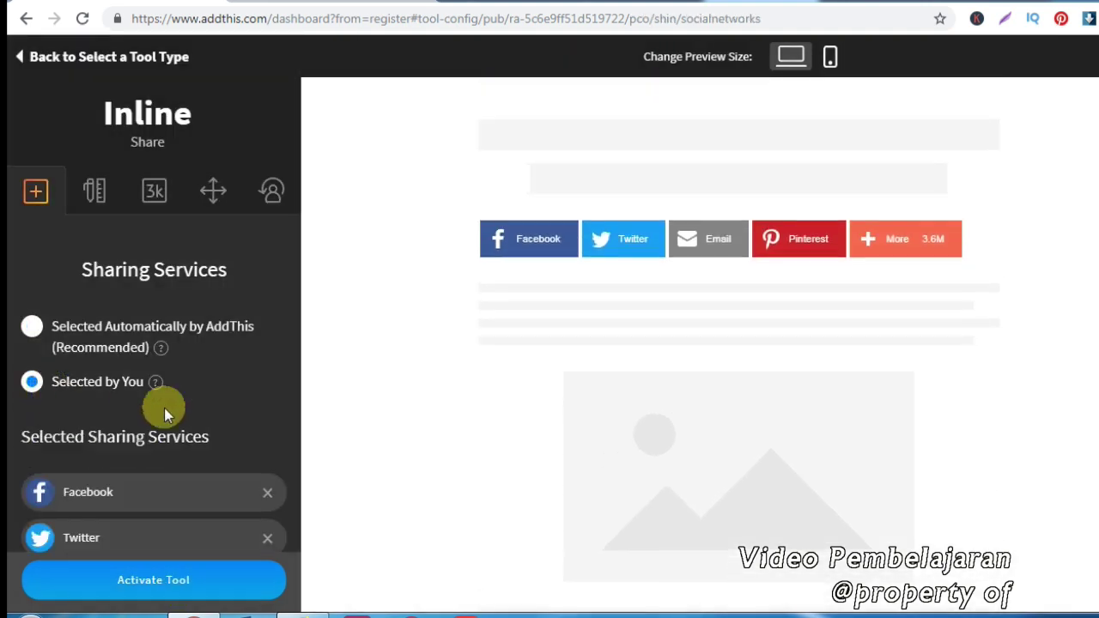
Add WhatsApp from the full service list to the selected sharing services
scroll(209, 510, down, 2)
scroll(229, 506, down, 3)
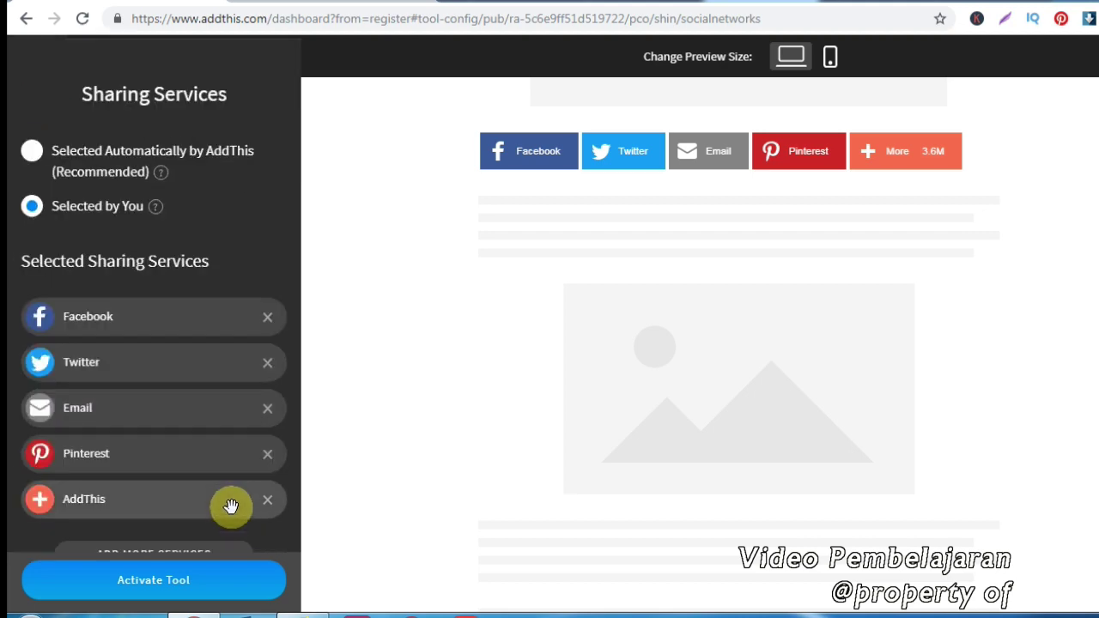
click(288, 418)
click(172, 502)
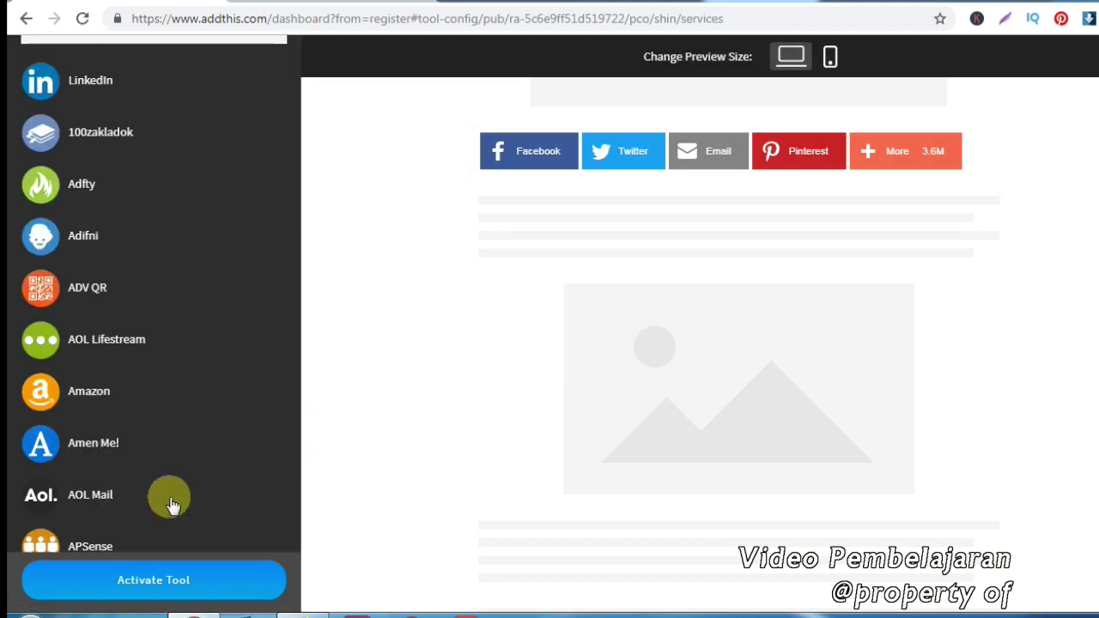
scroll(170, 481, down, 5)
scroll(170, 465, down, 20)
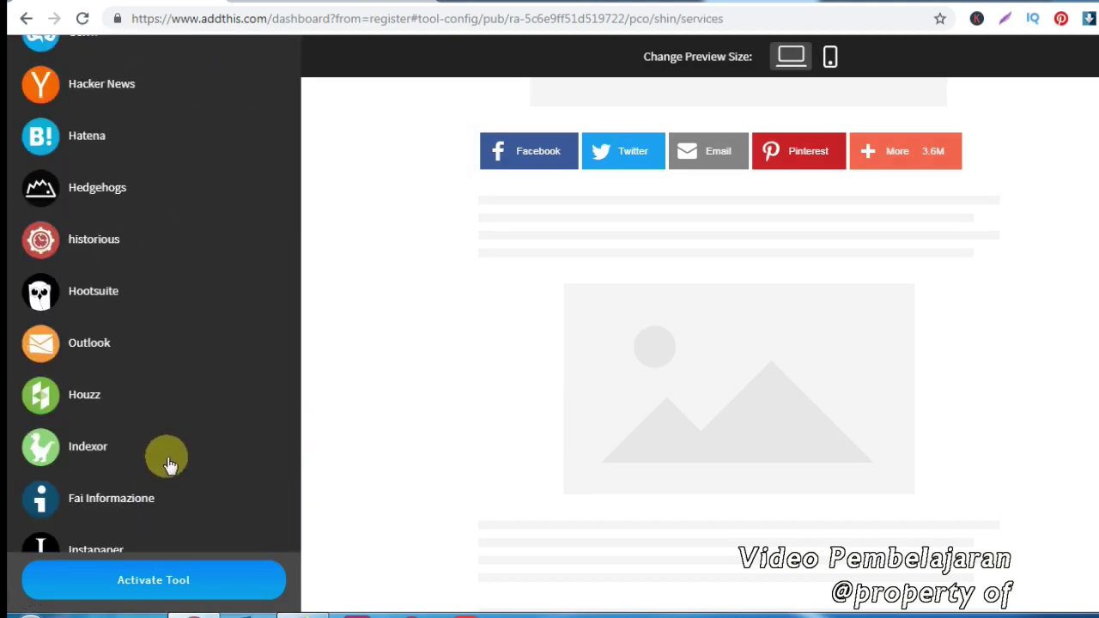
scroll(169, 464, down, 20)
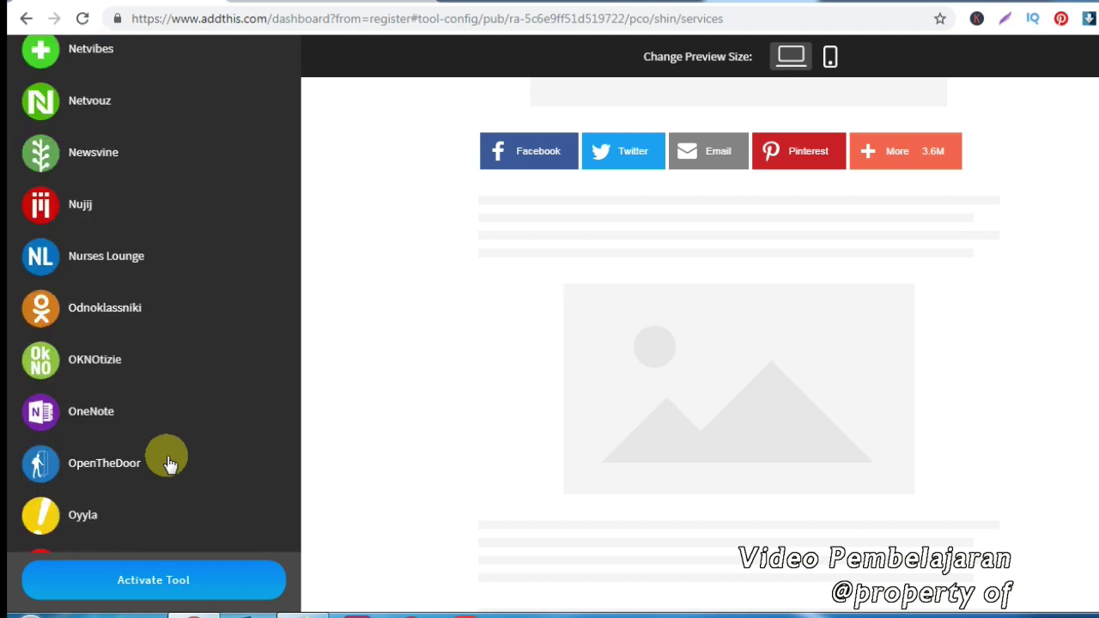
scroll(169, 465, down, 20)
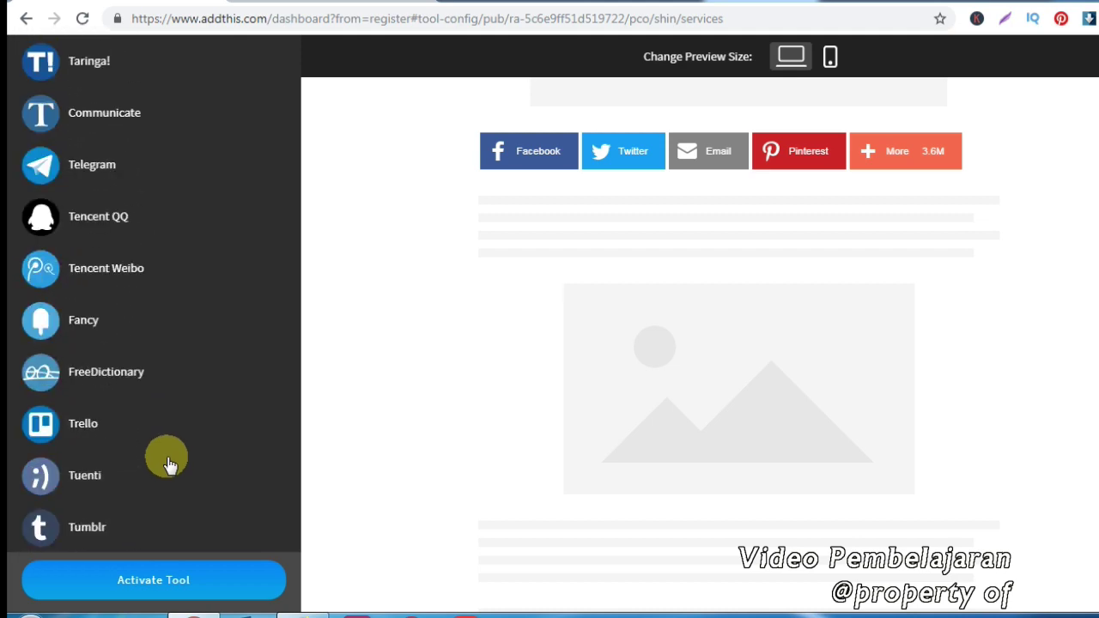
scroll(169, 464, down, 12)
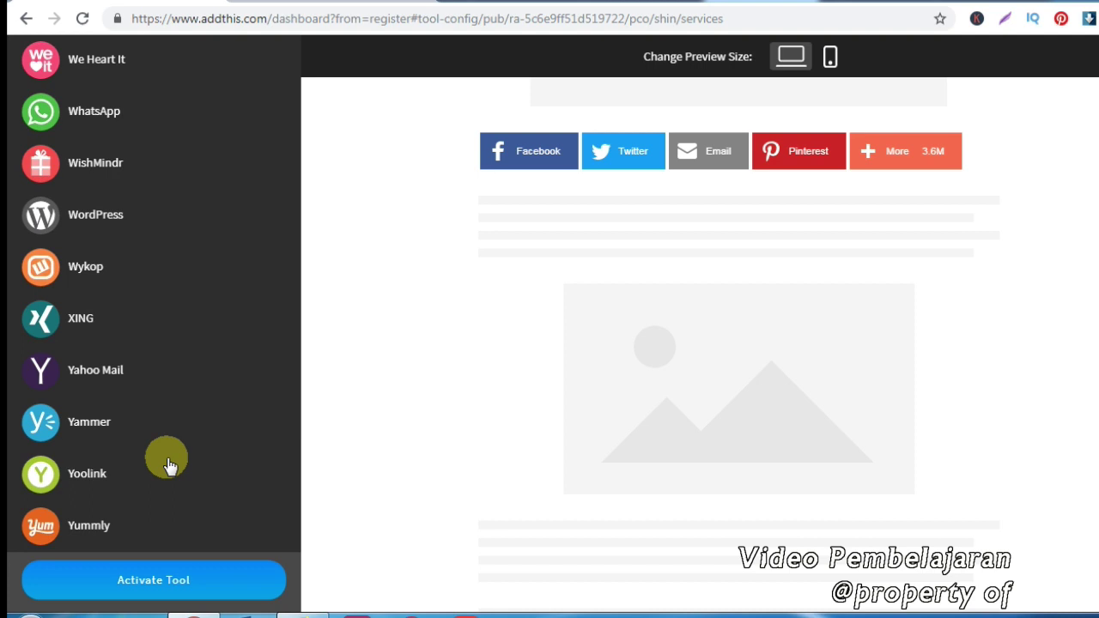
click(94, 110)
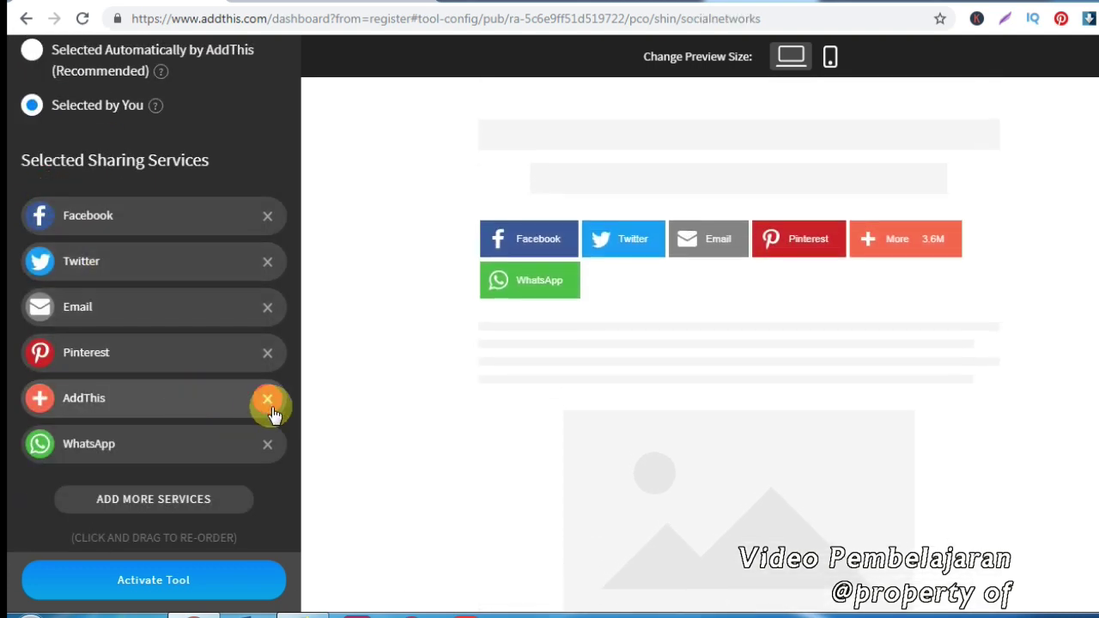
Remove AddThis from the selected sharing services and move WhatsApp to the first place, before Facebook
click(270, 409)
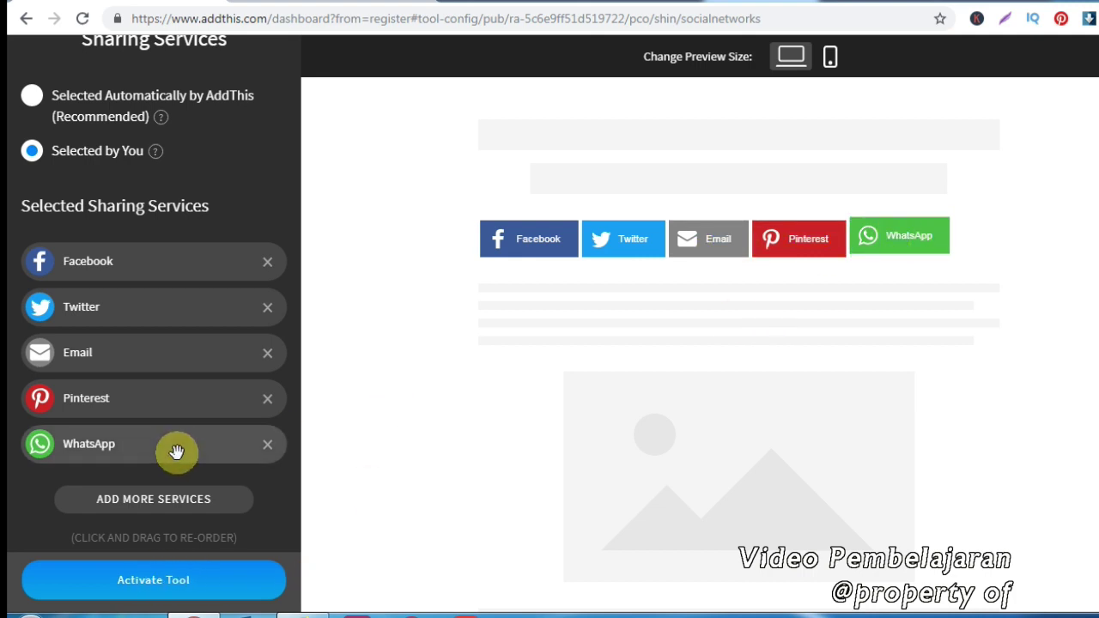
drag(177, 452, 164, 265)
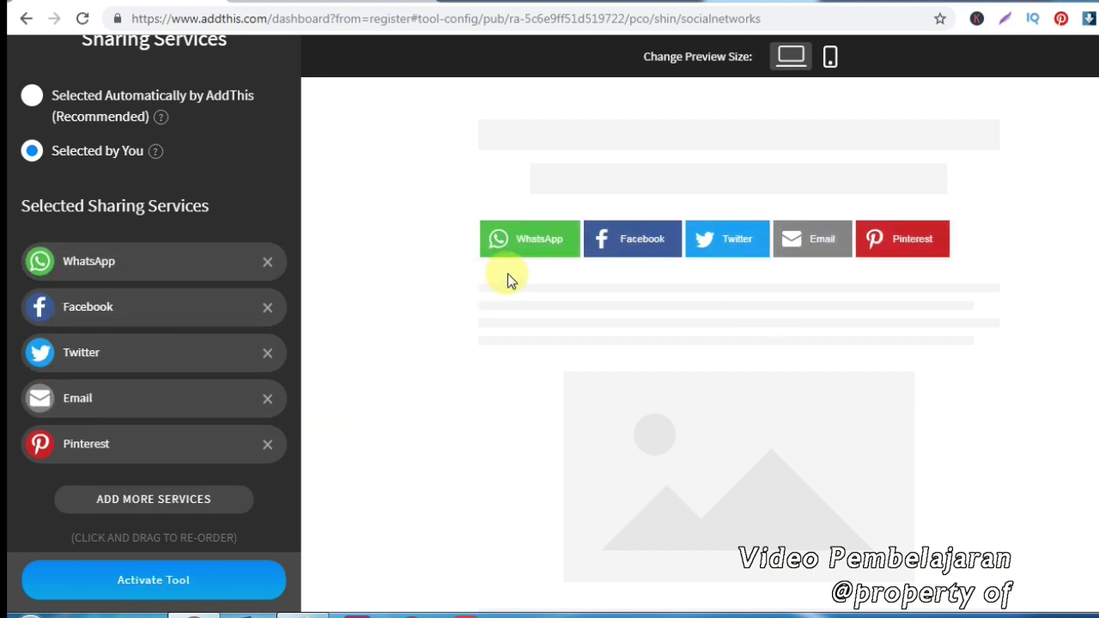
Activate the Inline share tool and copy its unique code snippet to the clipboard
click(155, 581)
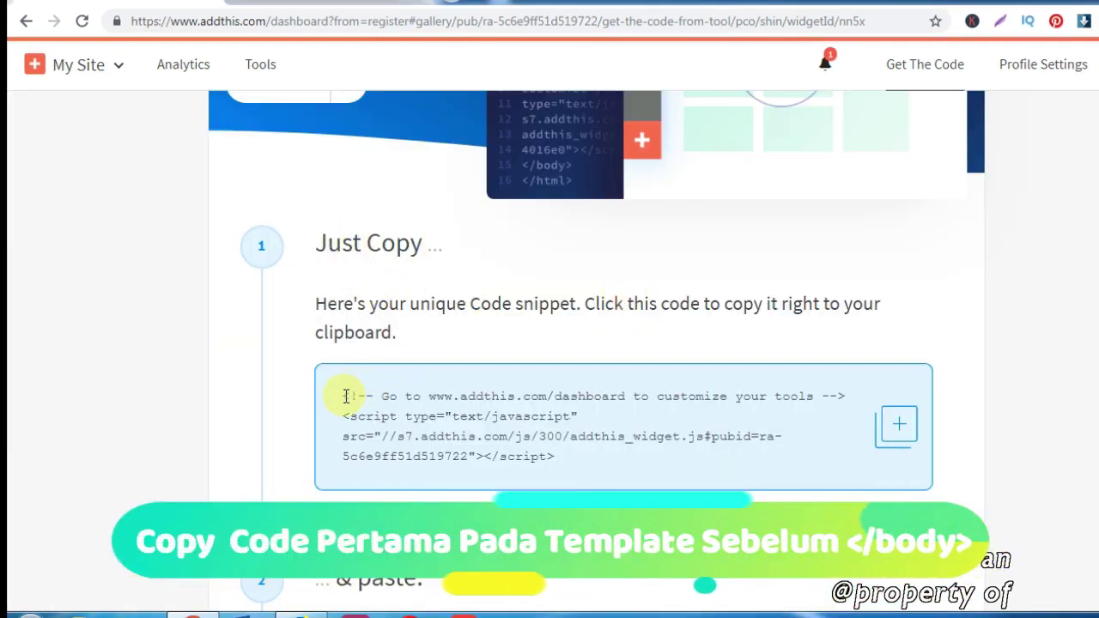
drag(344, 396, 584, 462)
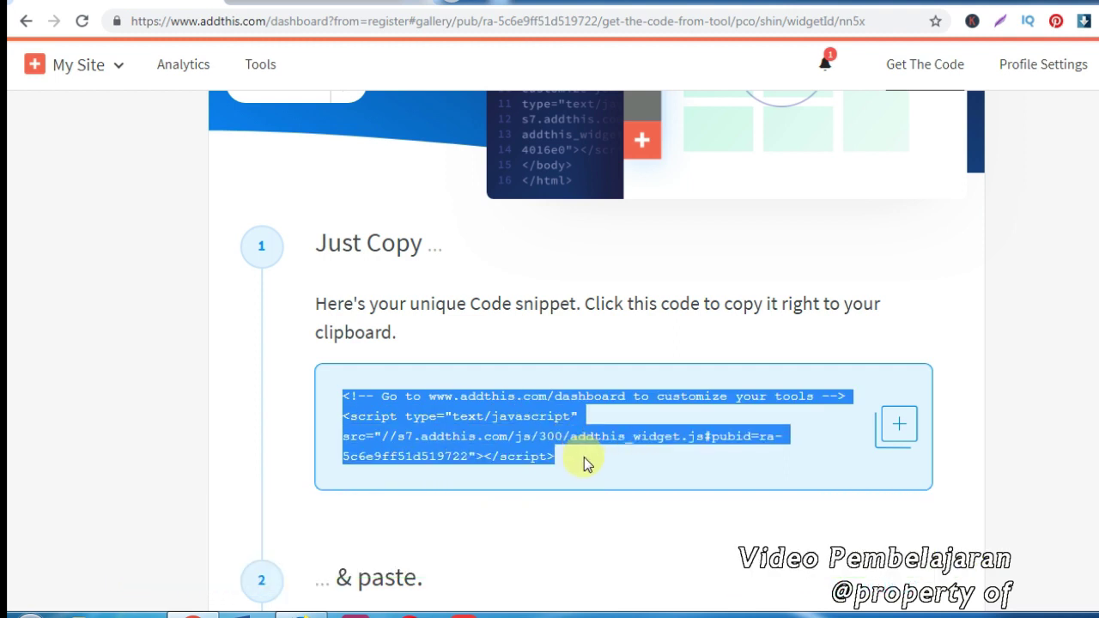
click(900, 426)
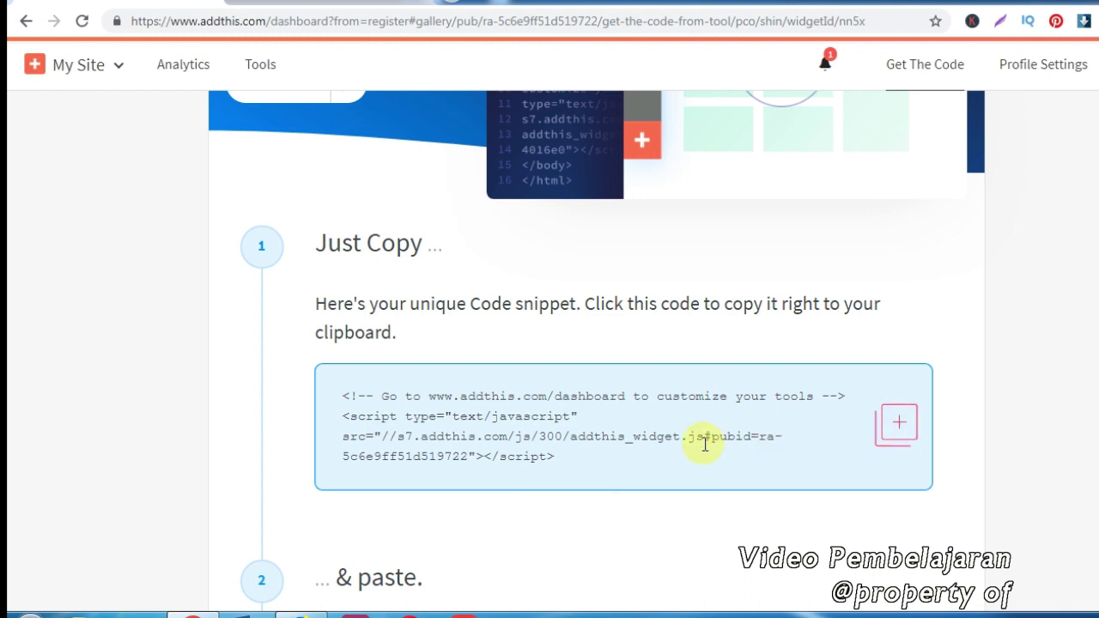
scroll(696, 436, down, 3)
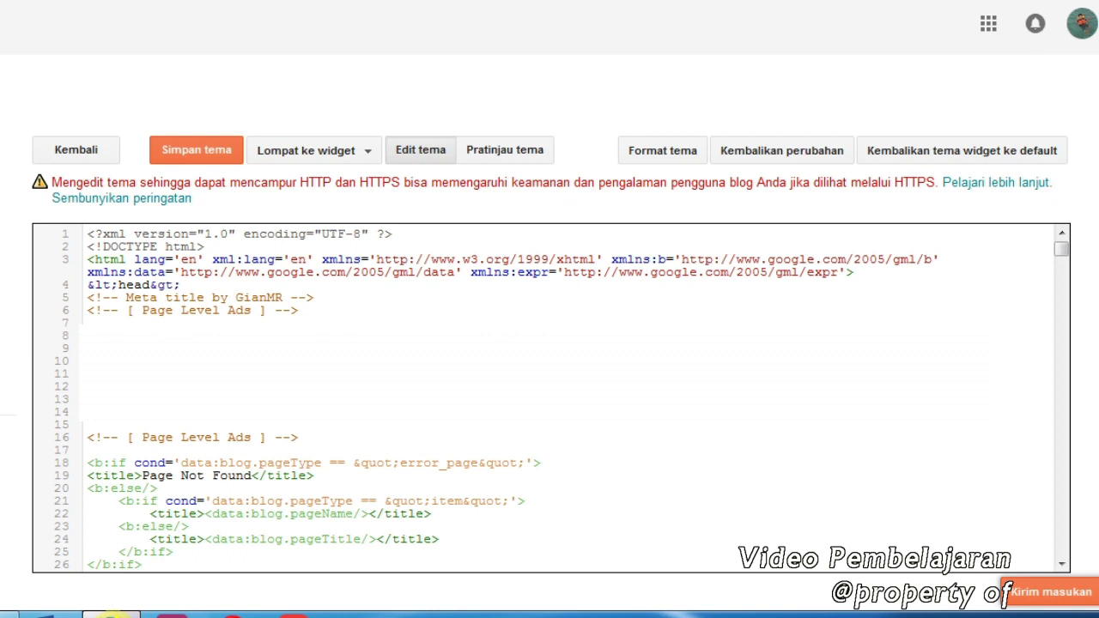
Find </body> in Blogger's theme HTML and paste the copied AddThis snippet on a new line directly above it
click(681, 234)
key(ctrl+f)
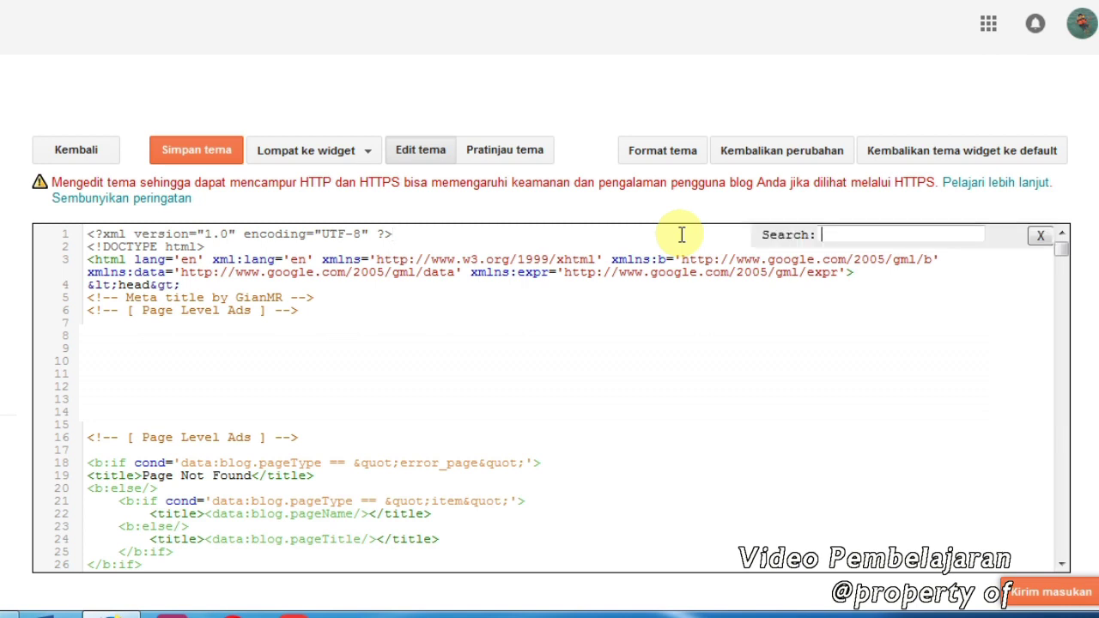
text(</body>)
key(Return)
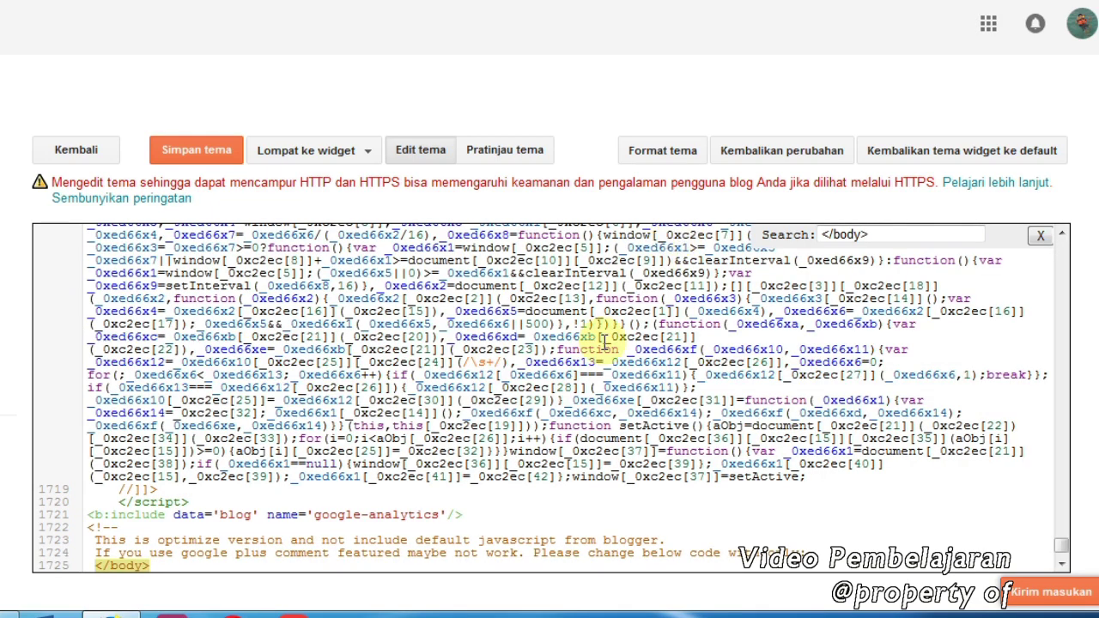
click(96, 563)
key(Return)
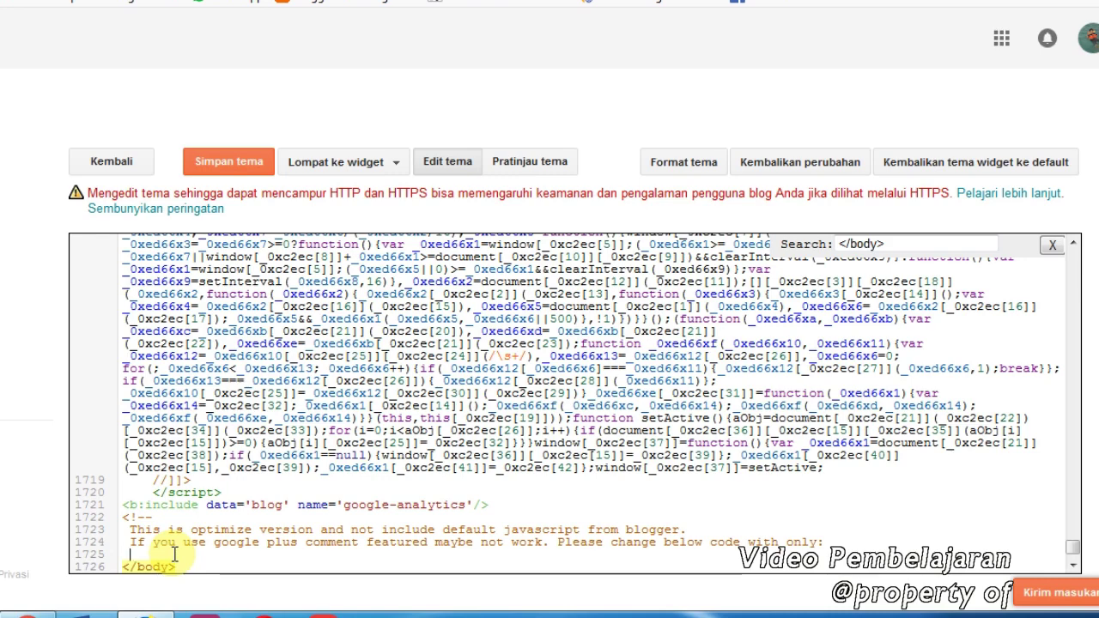
key(ctrl+v)
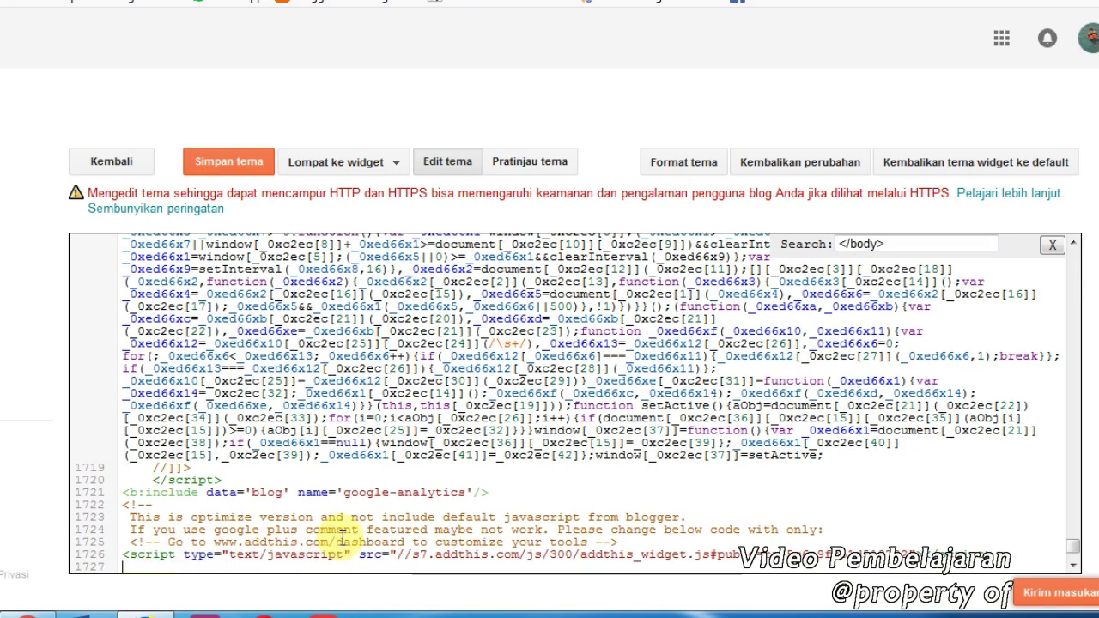
scroll(342, 536, down, 2)
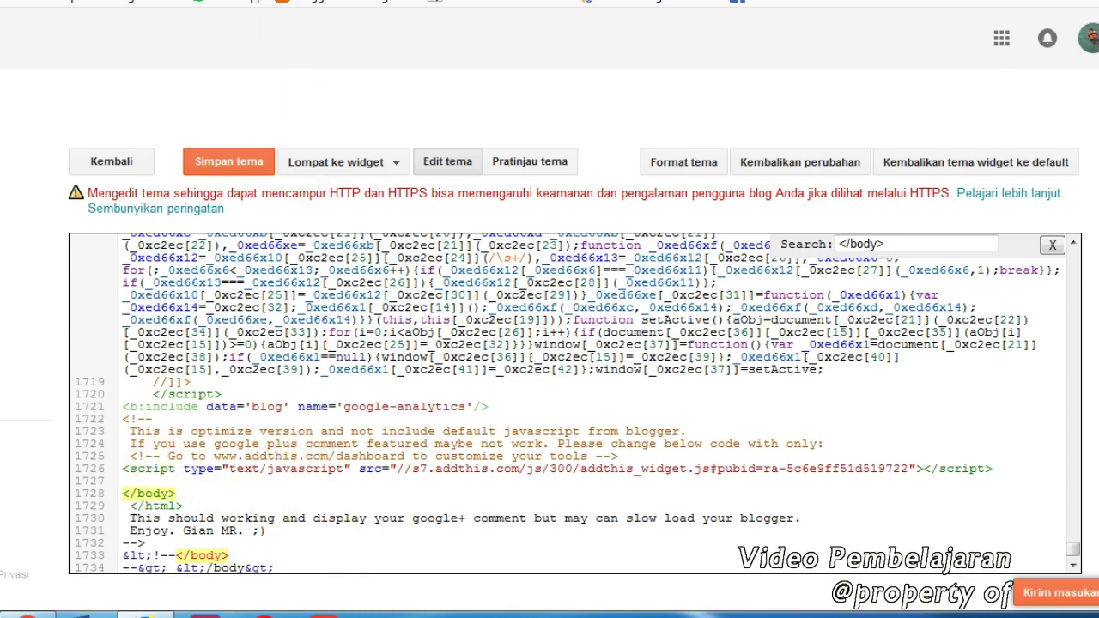
Check the existing share buttons beneath the blog article and return to the AddThis code page
click(199, 2)
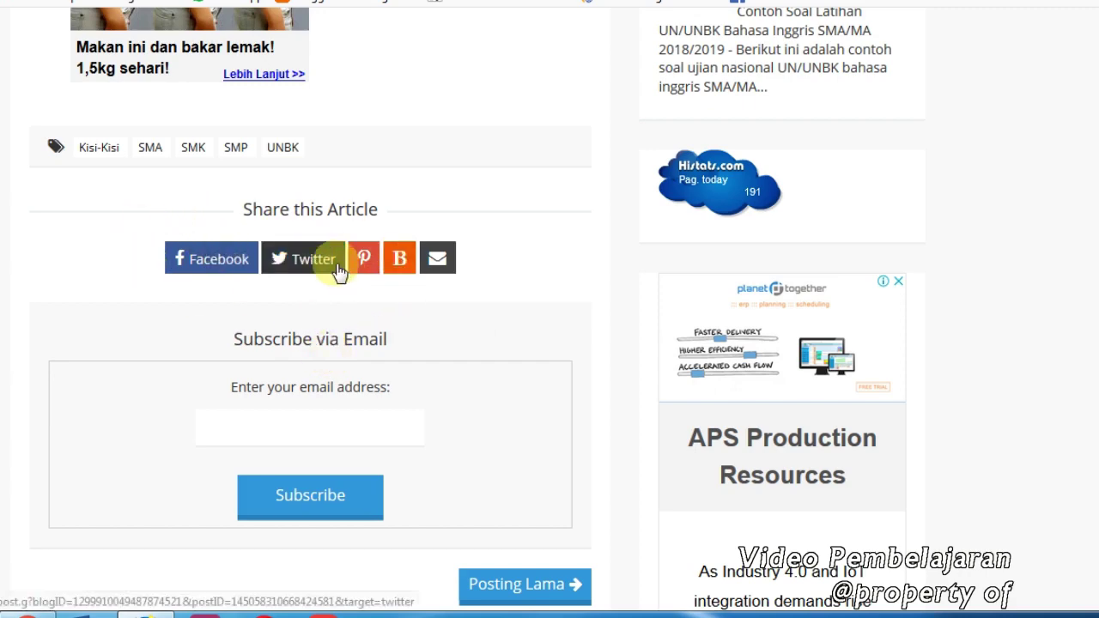
click(360, 1)
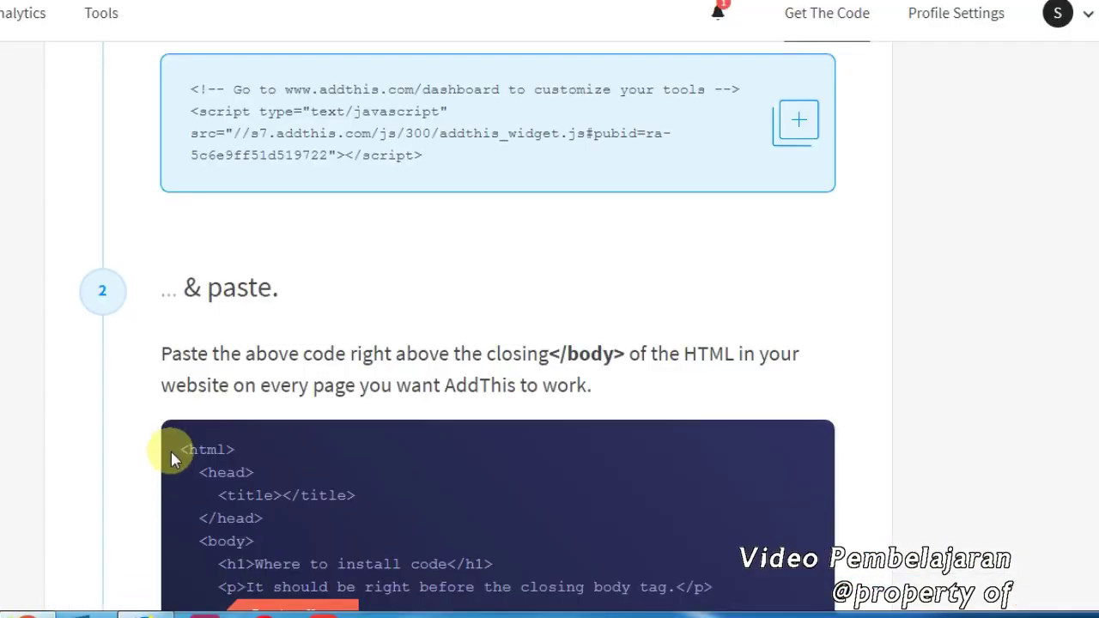
Copy the Inline share buttons code from the Setup Inline Tools section to the clipboard
scroll(180, 457, down, 6)
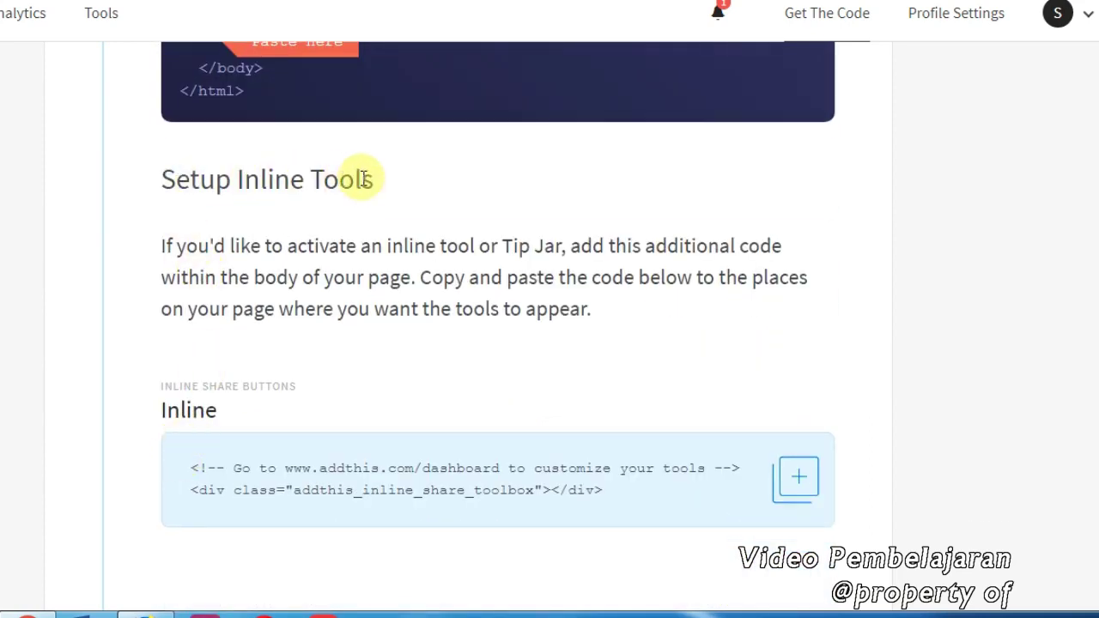
drag(177, 179, 388, 183)
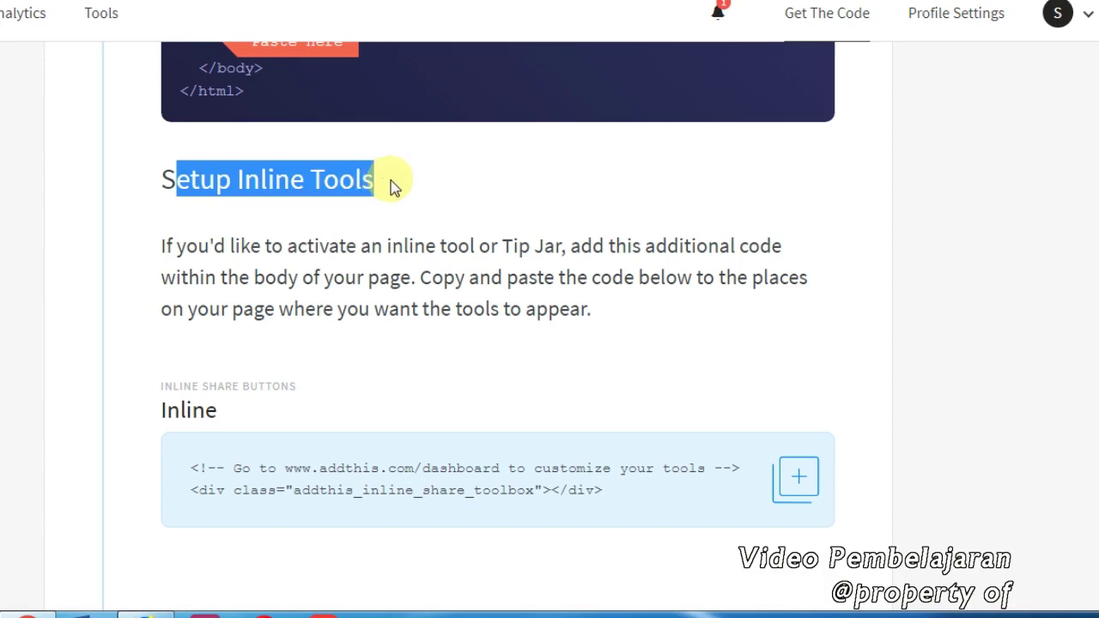
click(794, 492)
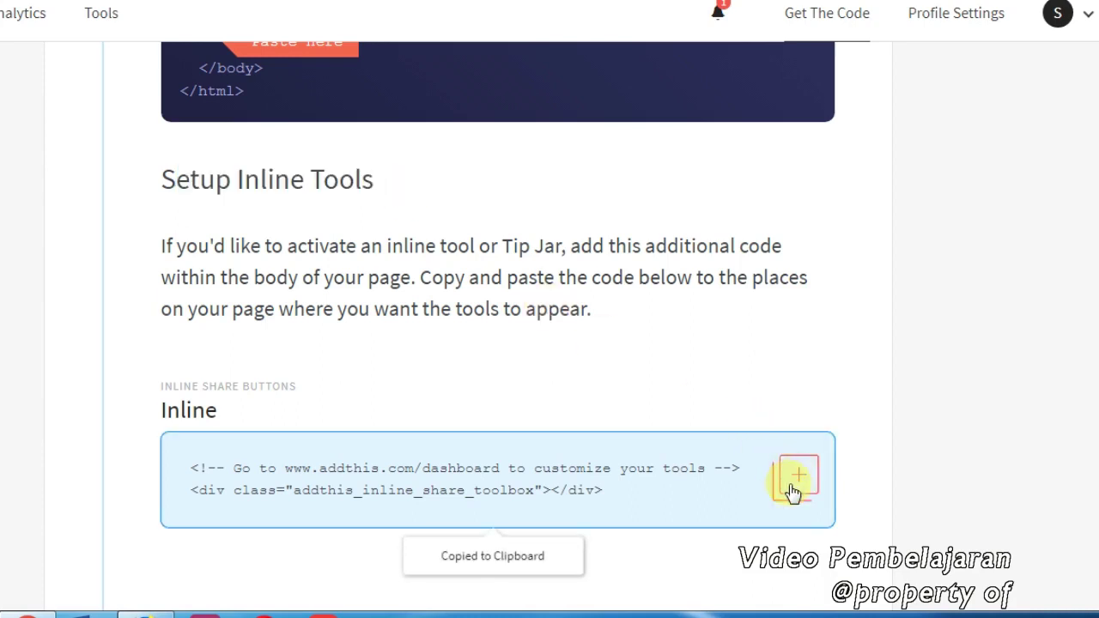
Switch to Blogger's theme editor and search the HTML for "twitter" until reaching the share buttons block
click(157, 616)
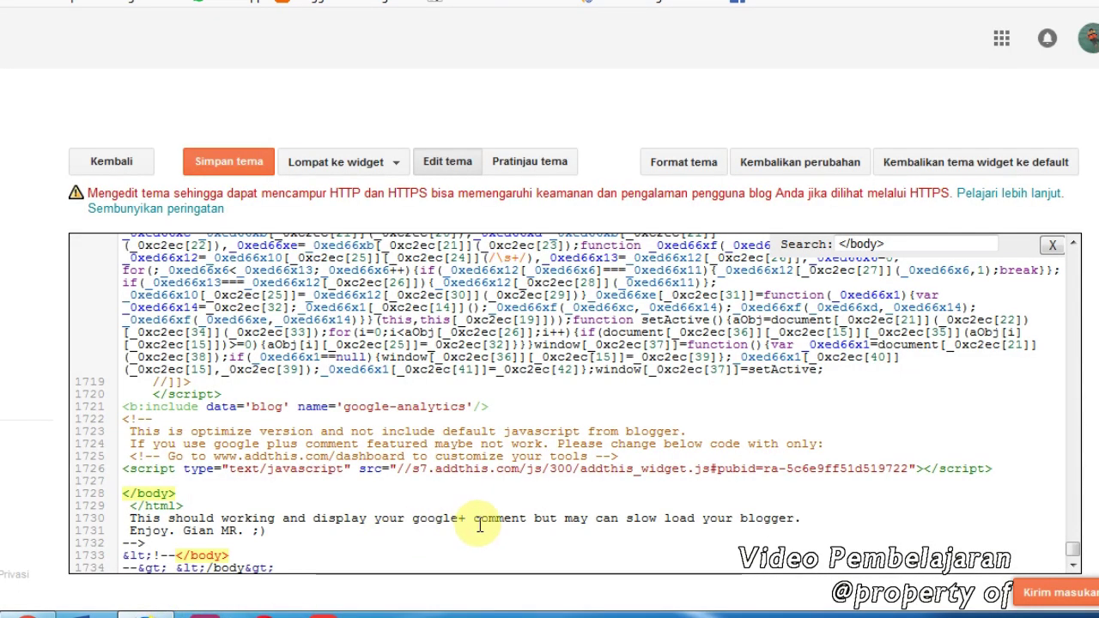
drag(915, 245, 764, 245)
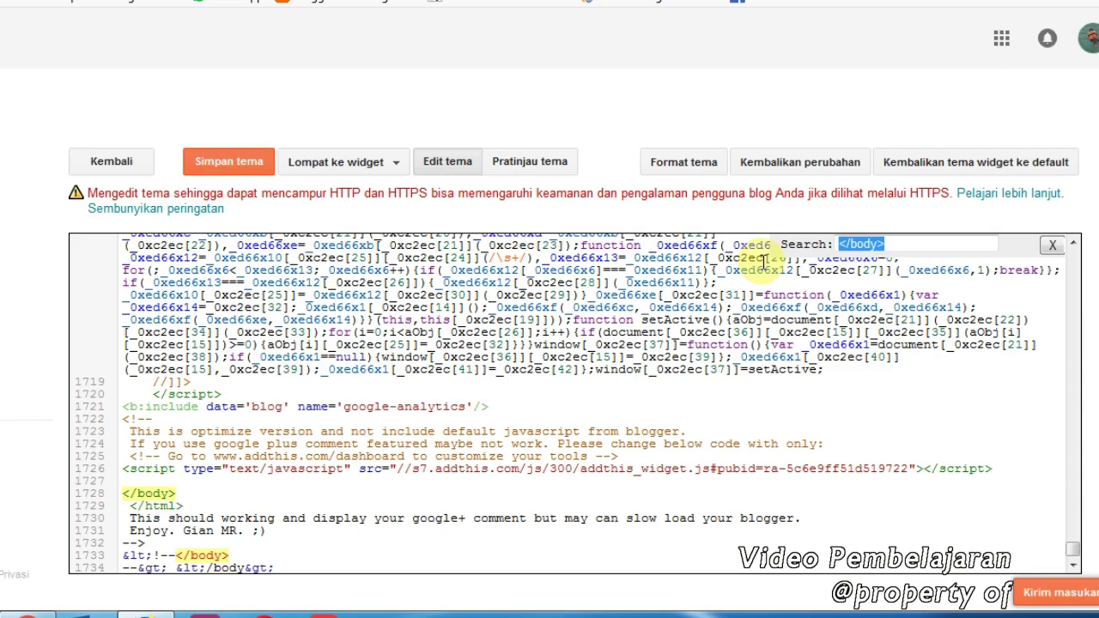
text(t)
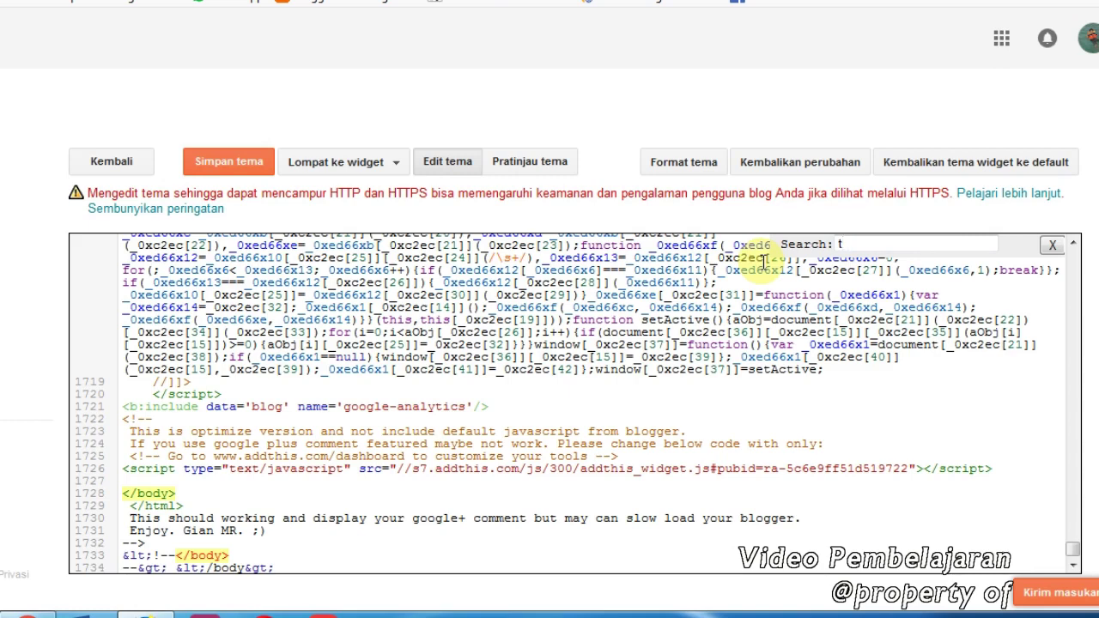
text(witter)
key(Return)
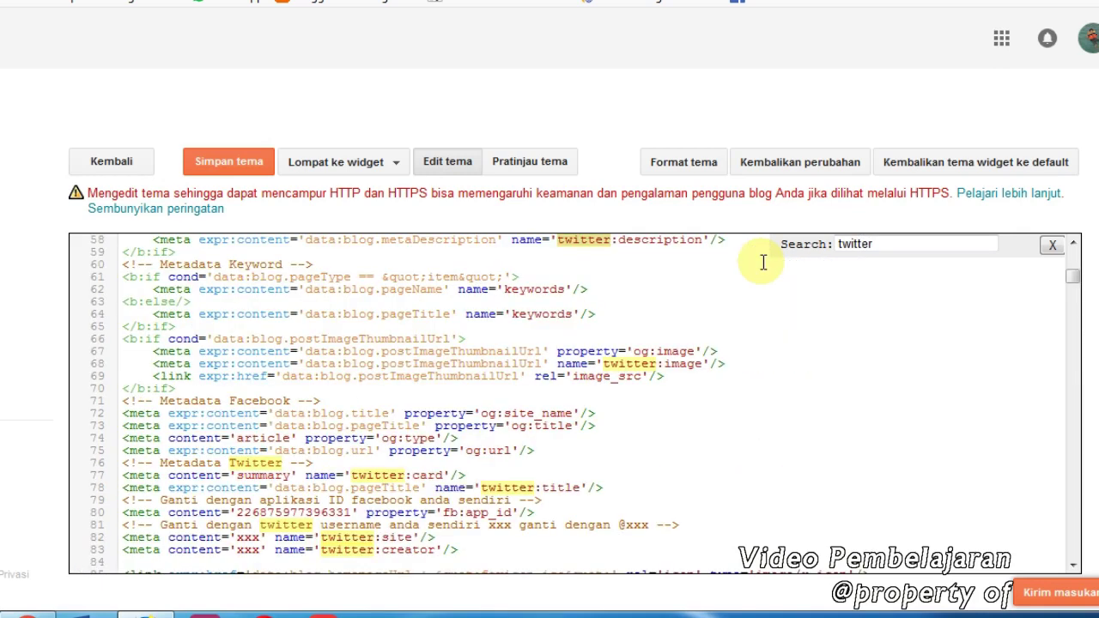
key(Return)
key(Return)
key(Return)
key(Return)
key(Return)
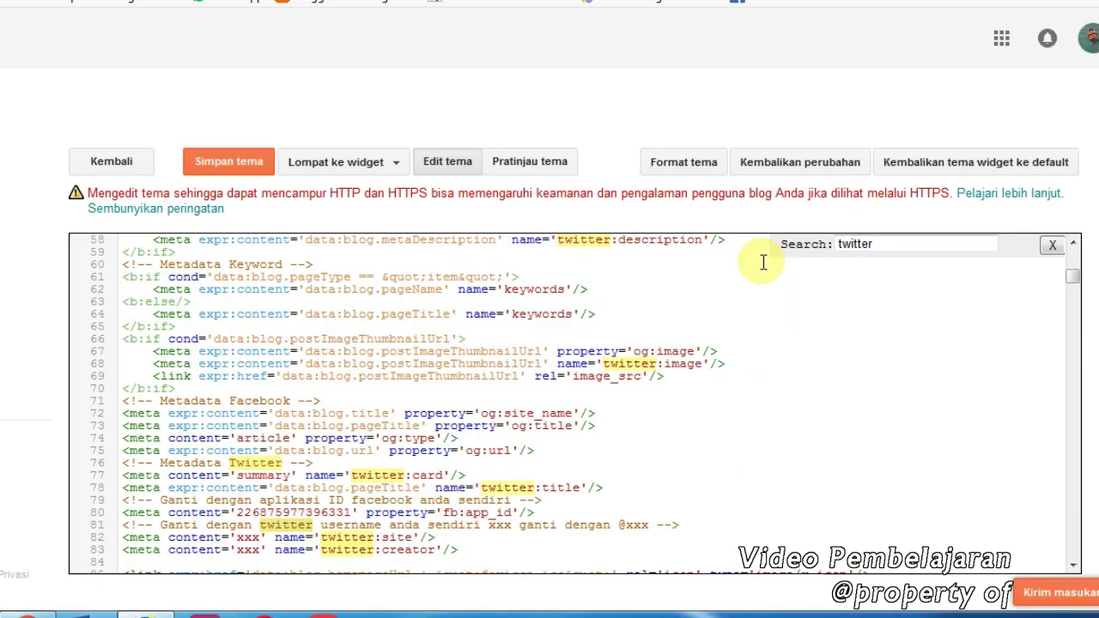
key(Return)
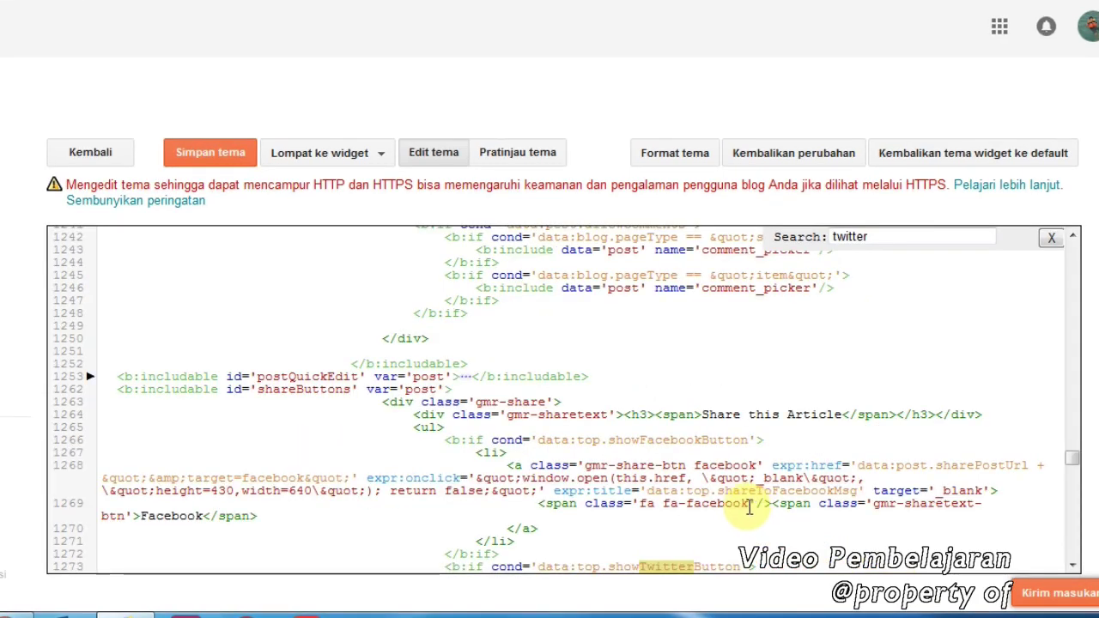
Delete all the existing share button entries, from Facebook through the envelope item, between the <ul> tags of the shareButtons block
scroll(747, 505, down, 3)
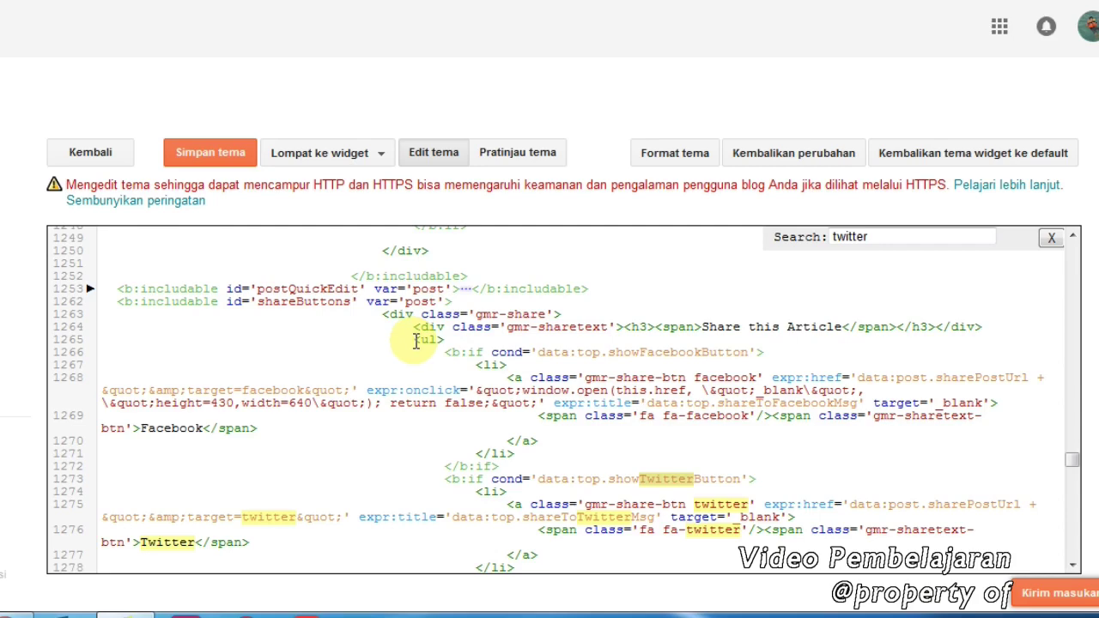
drag(416, 341, 542, 281)
click(450, 355)
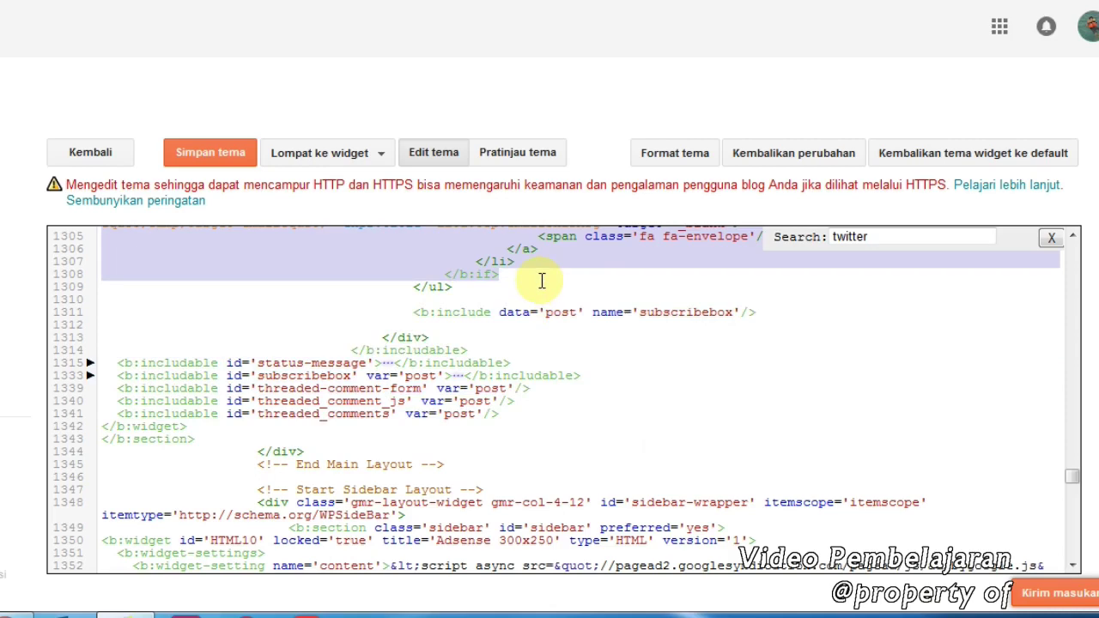
key(Delete)
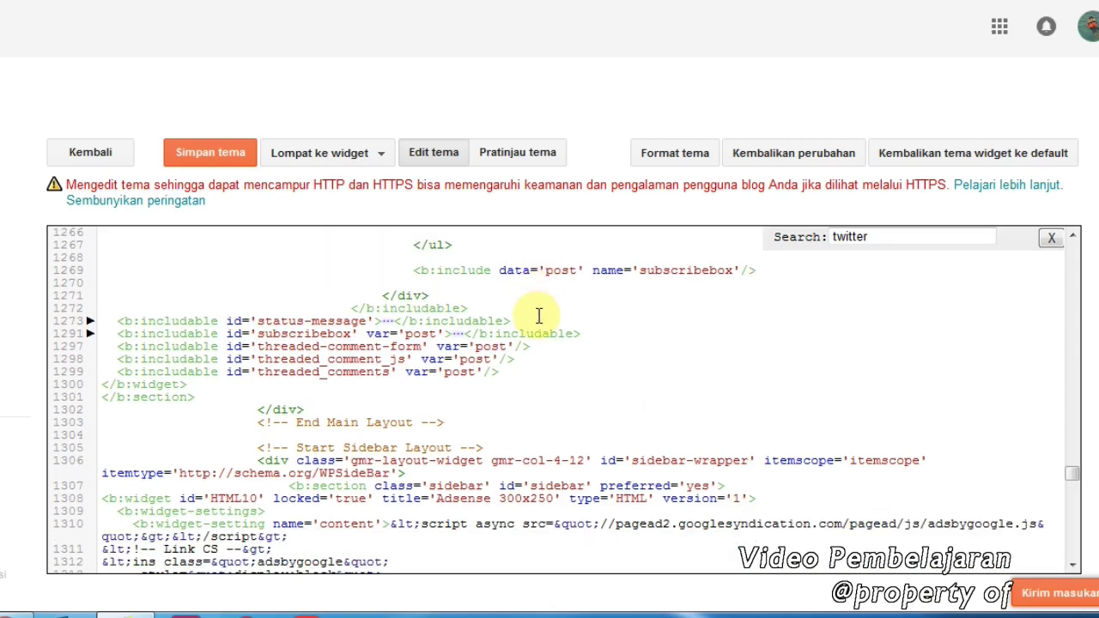
Paste the copied addthis_inline_share_toolbox code between the emptied <ul> tags below "Share this Article" and save the theme
scroll(538, 296, up, 3)
click(550, 399)
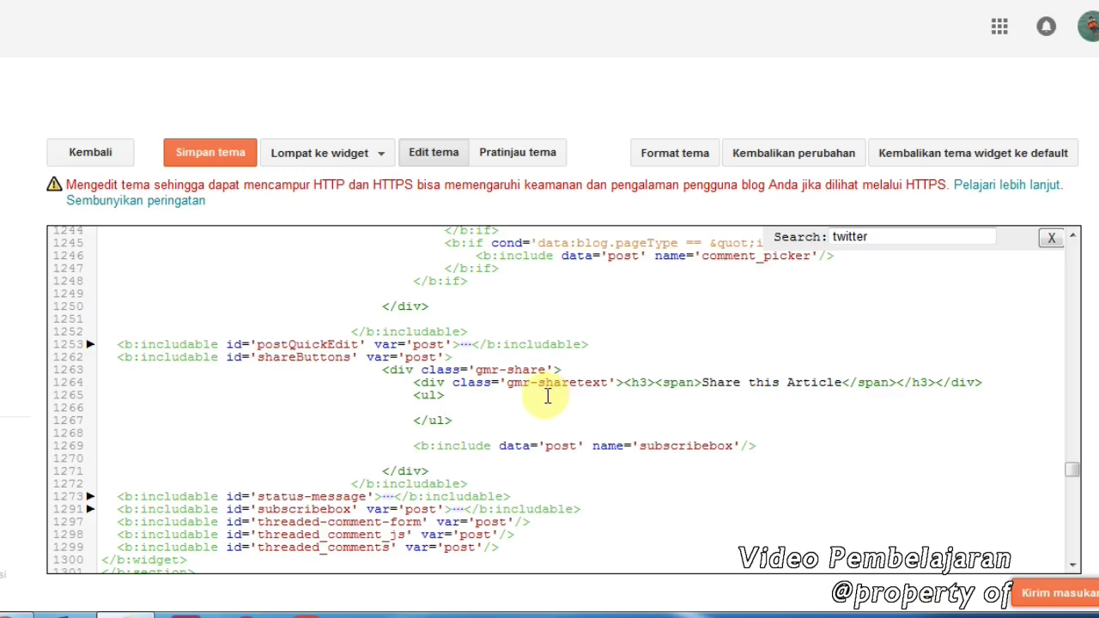
key(ctrl+v)
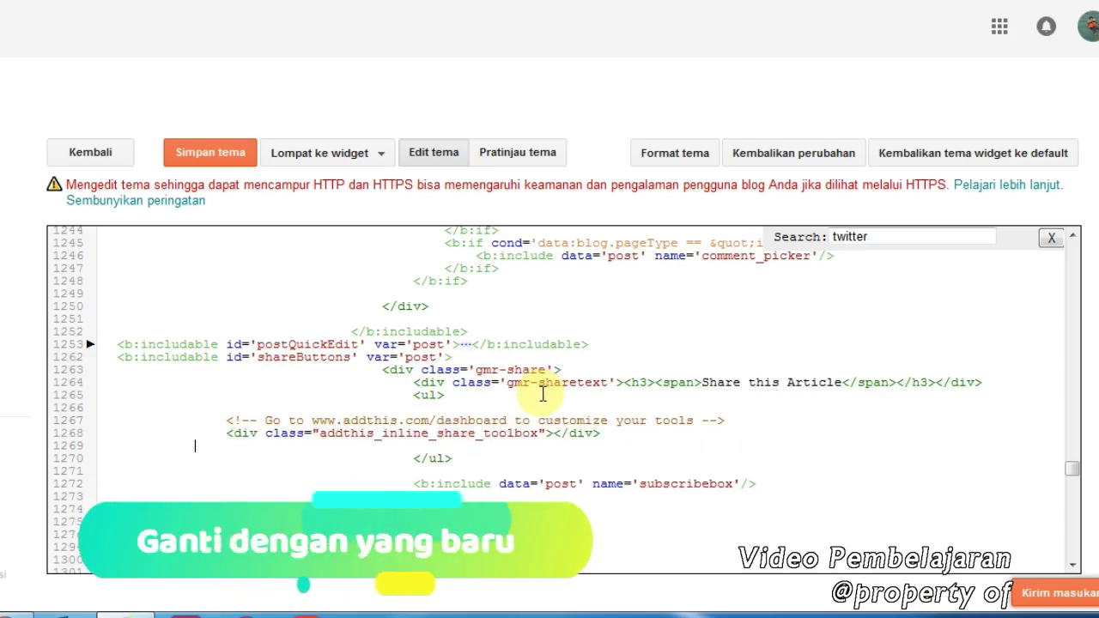
click(212, 160)
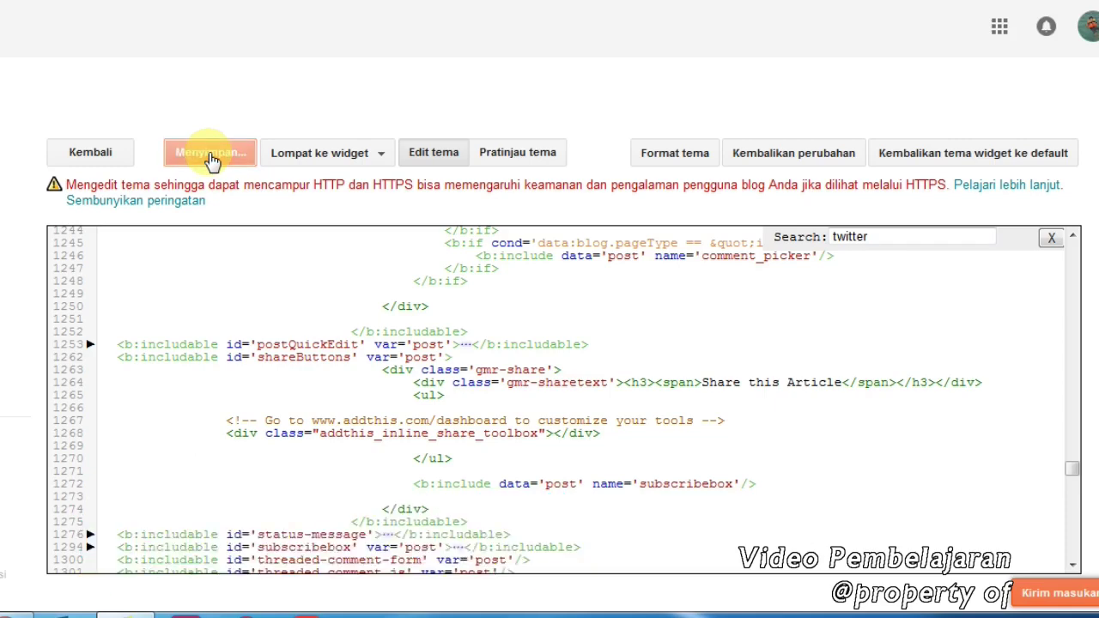